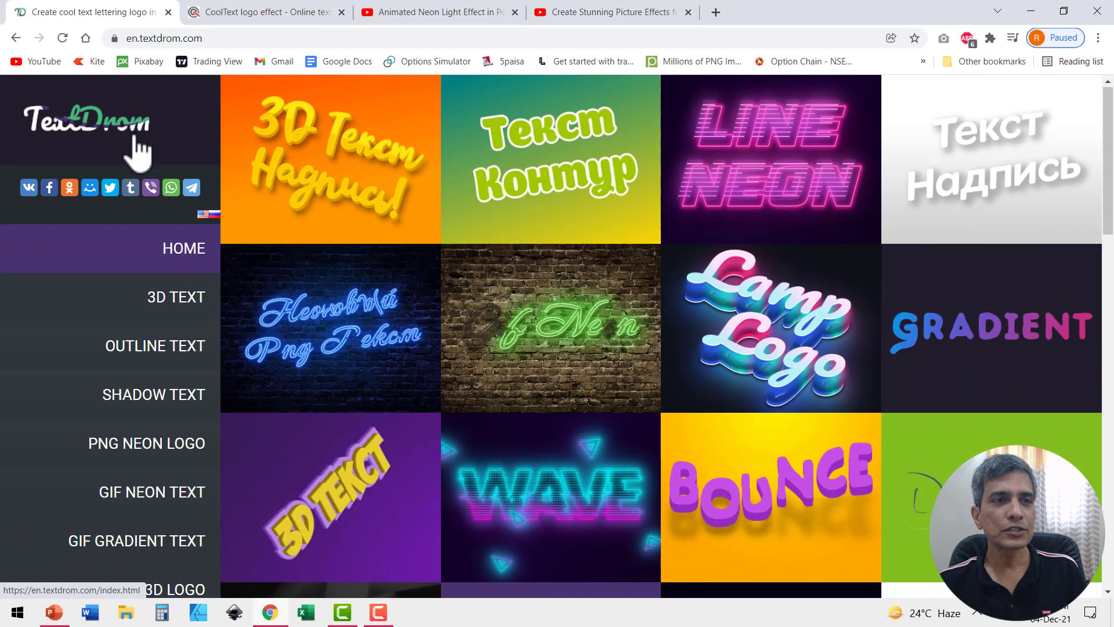
left_click(251, 13)
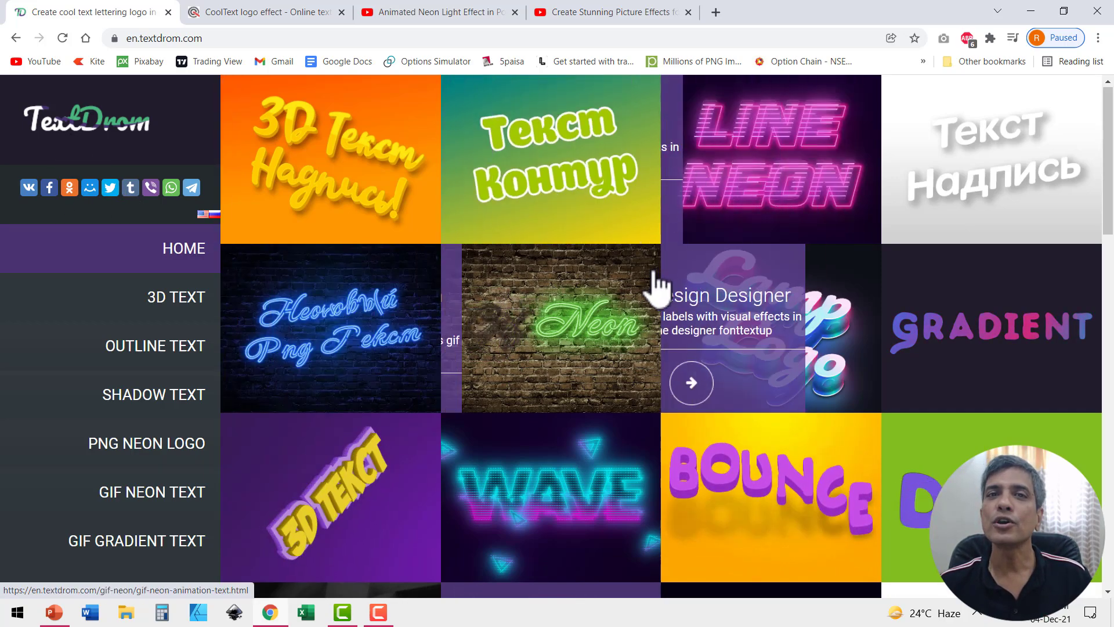
scroll(771, 452, "down", 1)
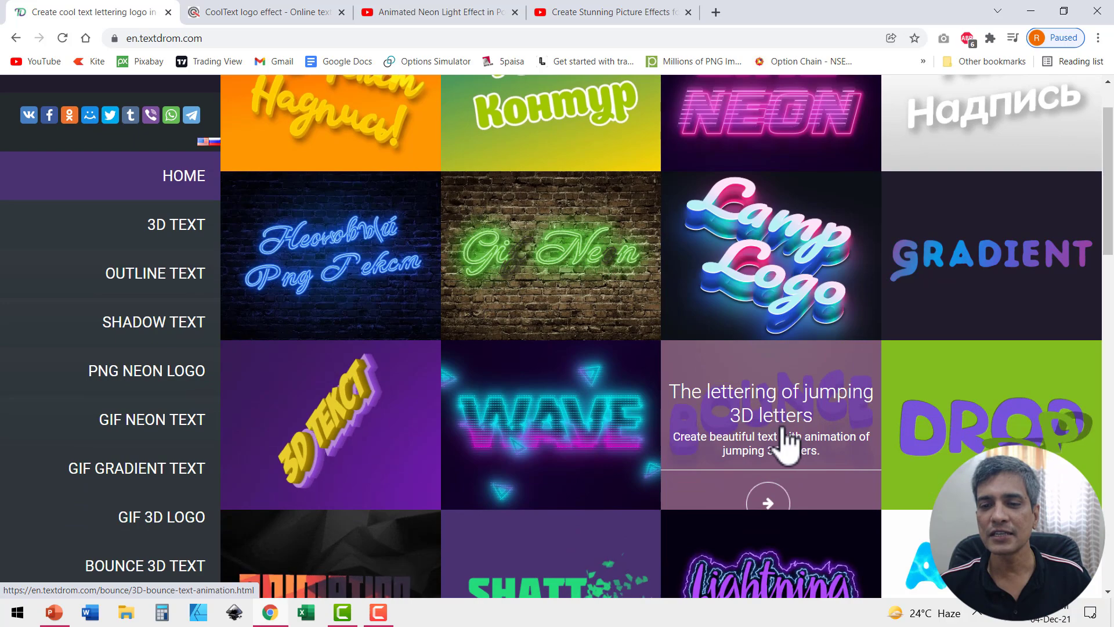
Open TextDrom's Bounce 3D letters maker and replace 'Your text' with the presenter's name
left_click(781, 436)
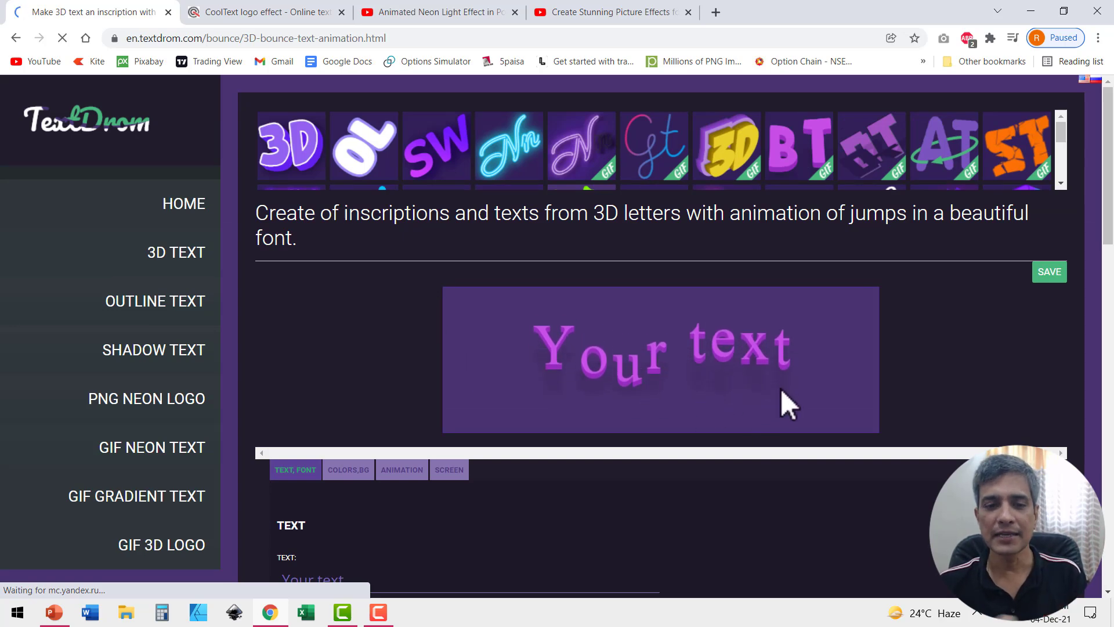
scroll(555, 504, "down", 2)
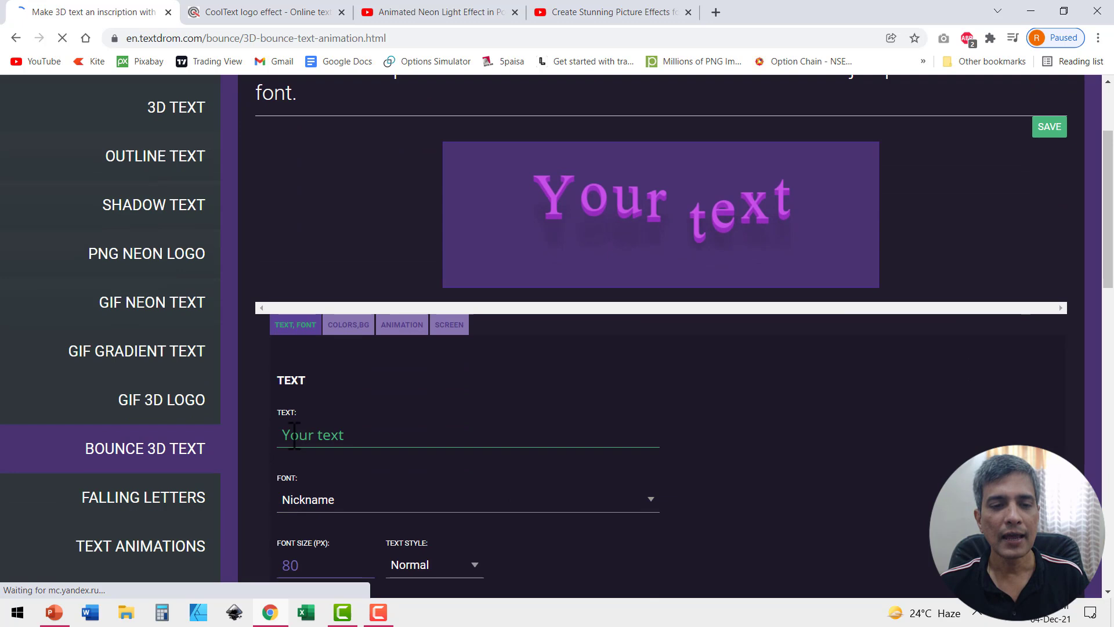
left_click_drag(281, 435, 469, 440)
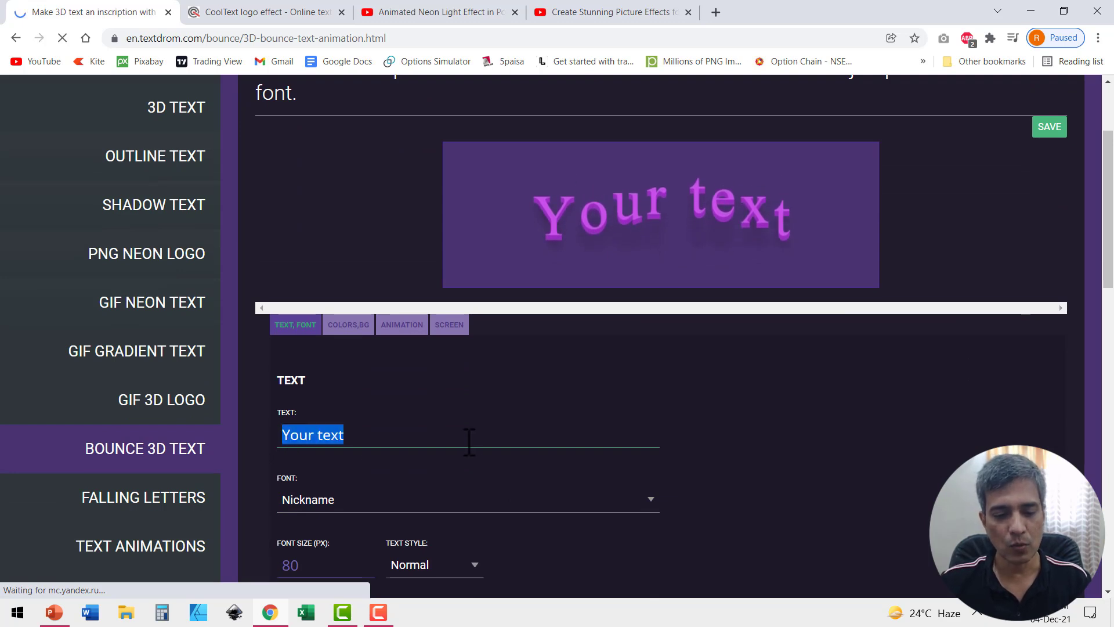
type("Ramgopal")
key("Escape")
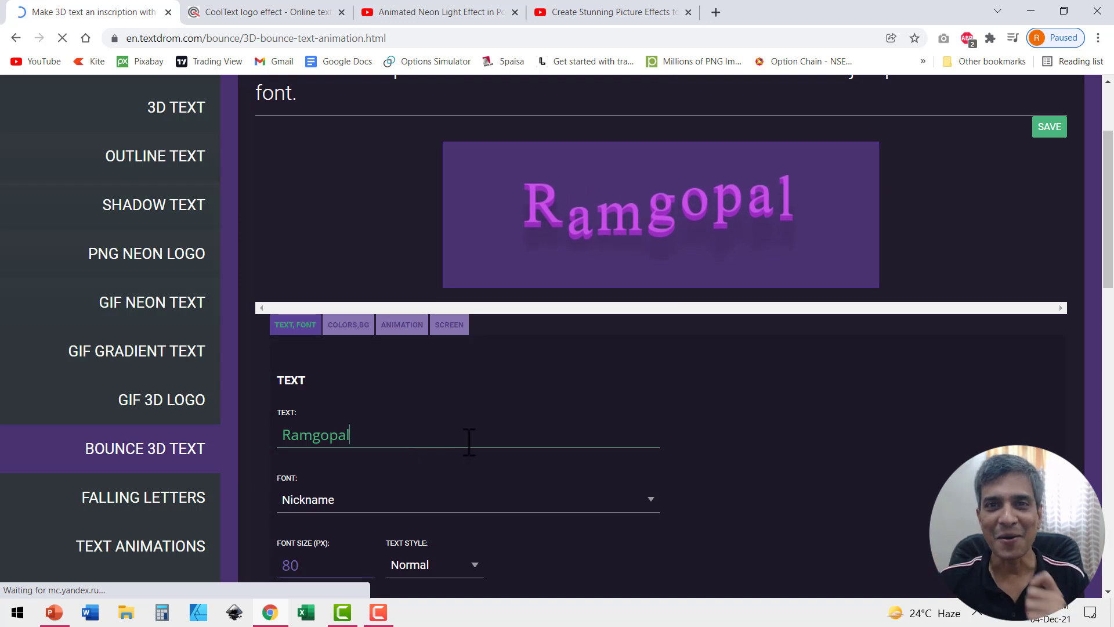
scroll(373, 486, "down", 2)
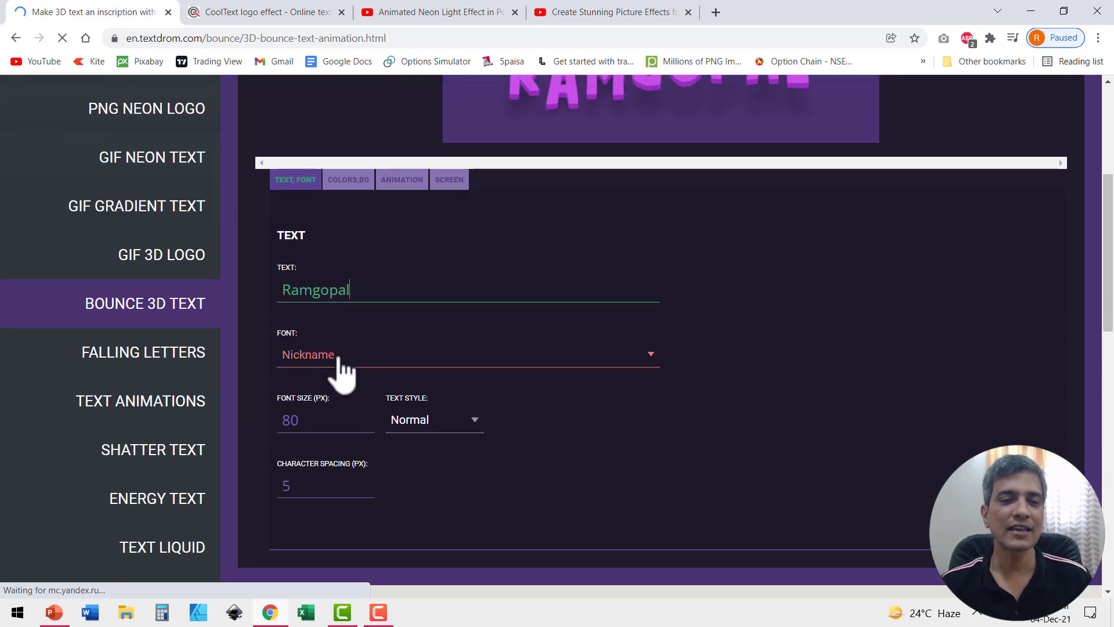
Set the bouncing name's font to Bough and look through the text style options
left_click(340, 361)
scroll(362, 412, "down", 6)
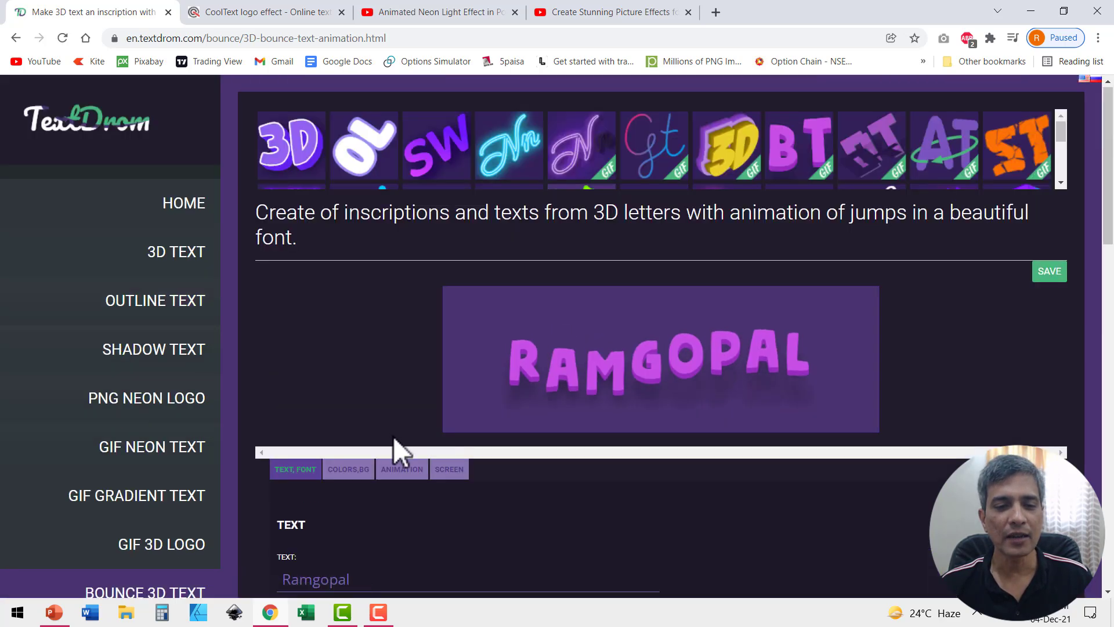
scroll(398, 452, "down", 5)
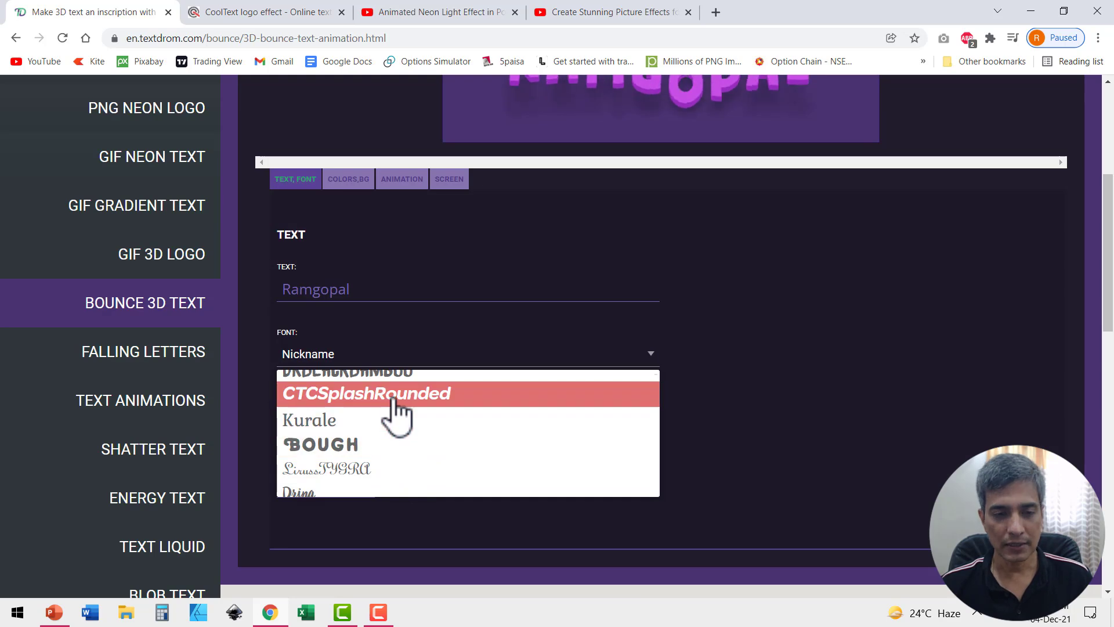
left_click(363, 445)
scroll(698, 441, "up", 4)
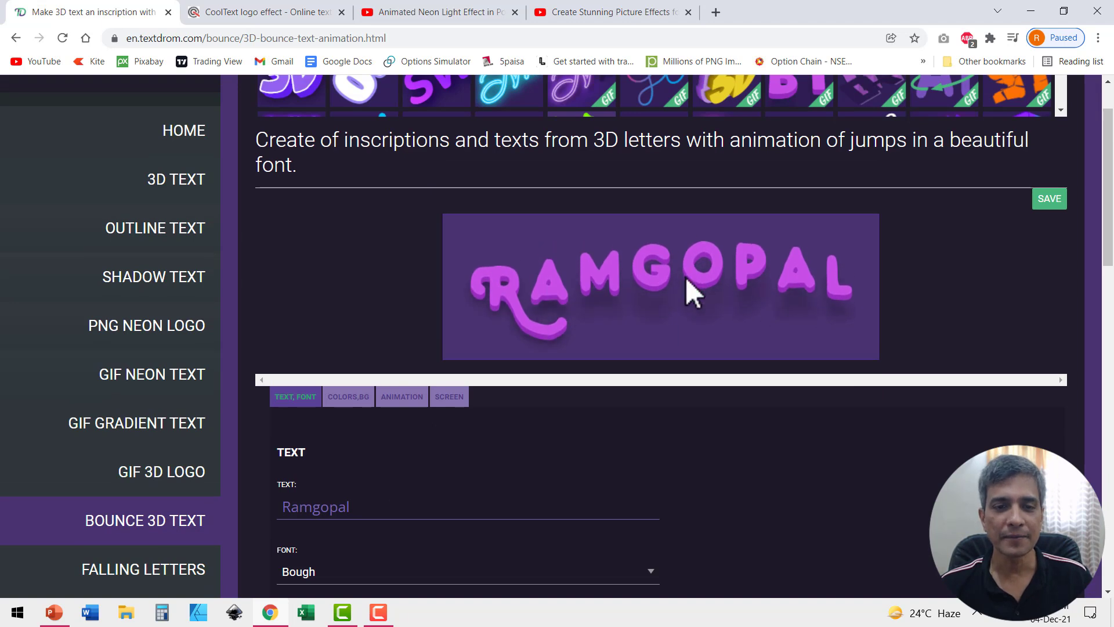
scroll(692, 291, "down", 5)
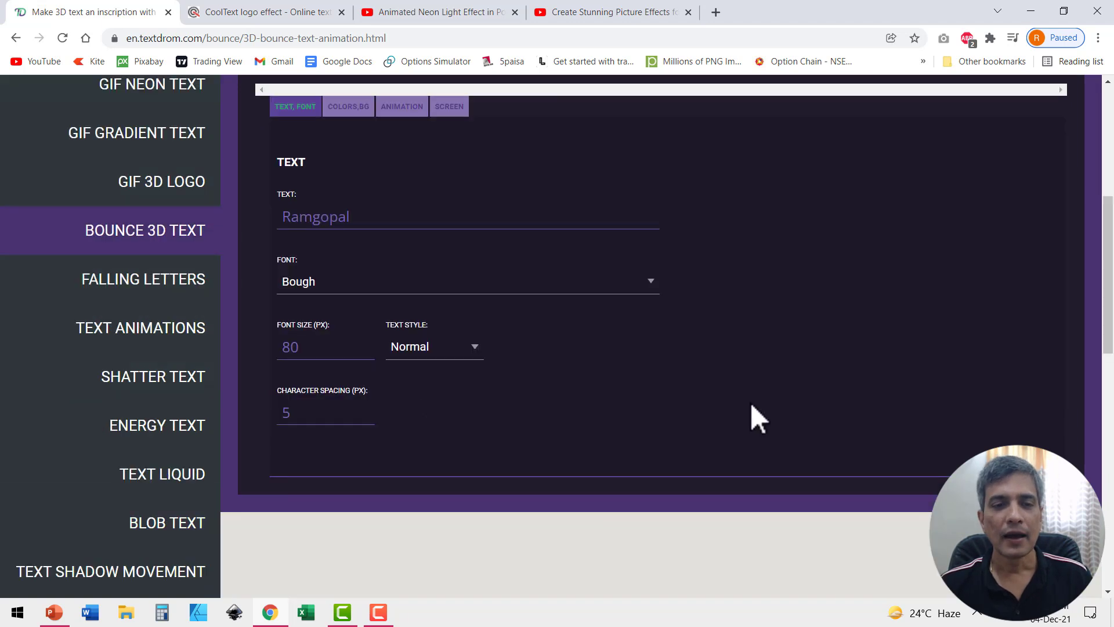
left_click(430, 349)
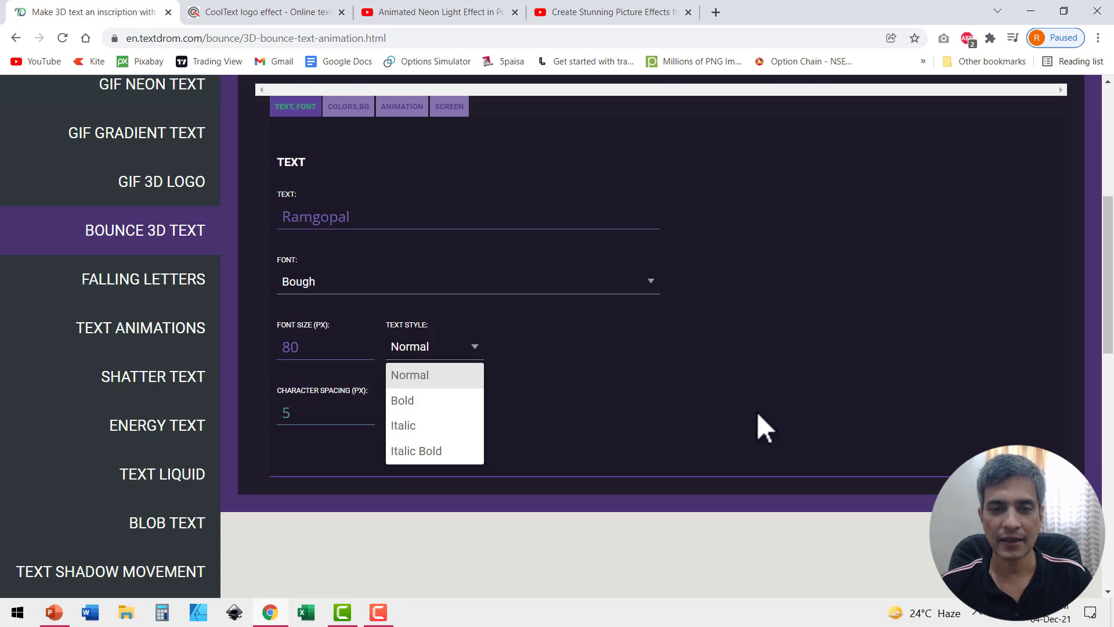
scroll(756, 412, "up", 5)
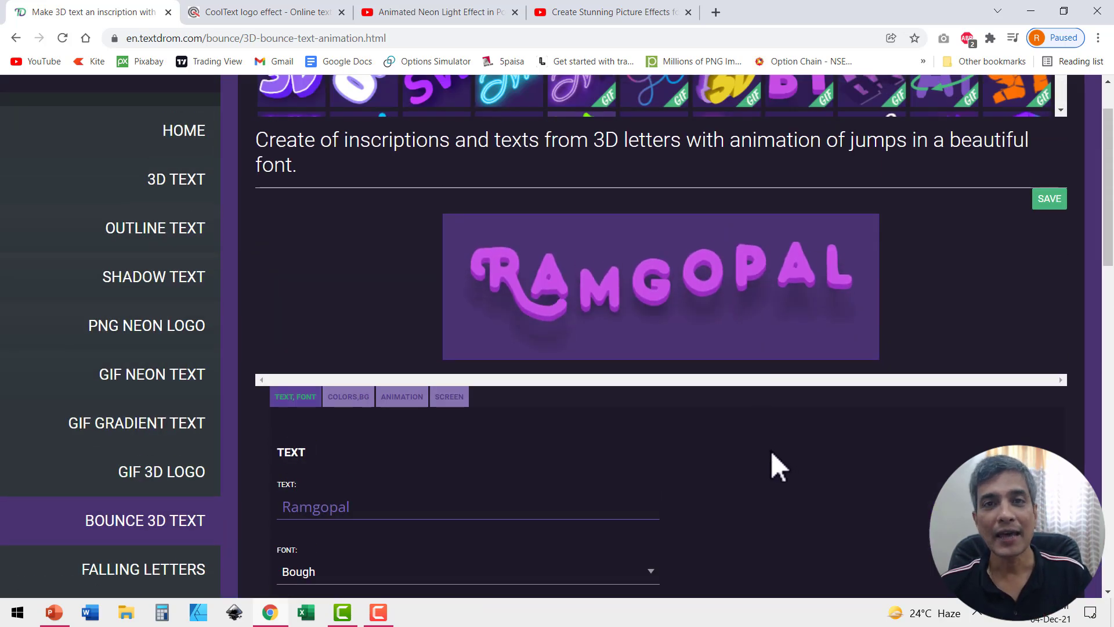
Save the animation as download.gif and copy the file from the Downloads folder
left_click(1053, 204)
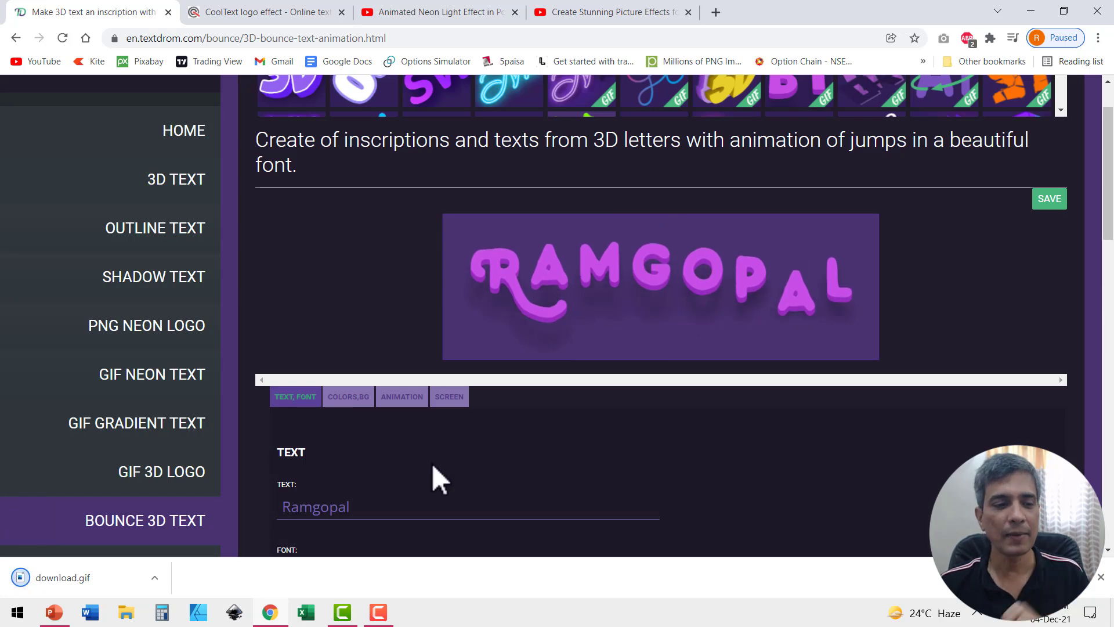
left_click(62, 577)
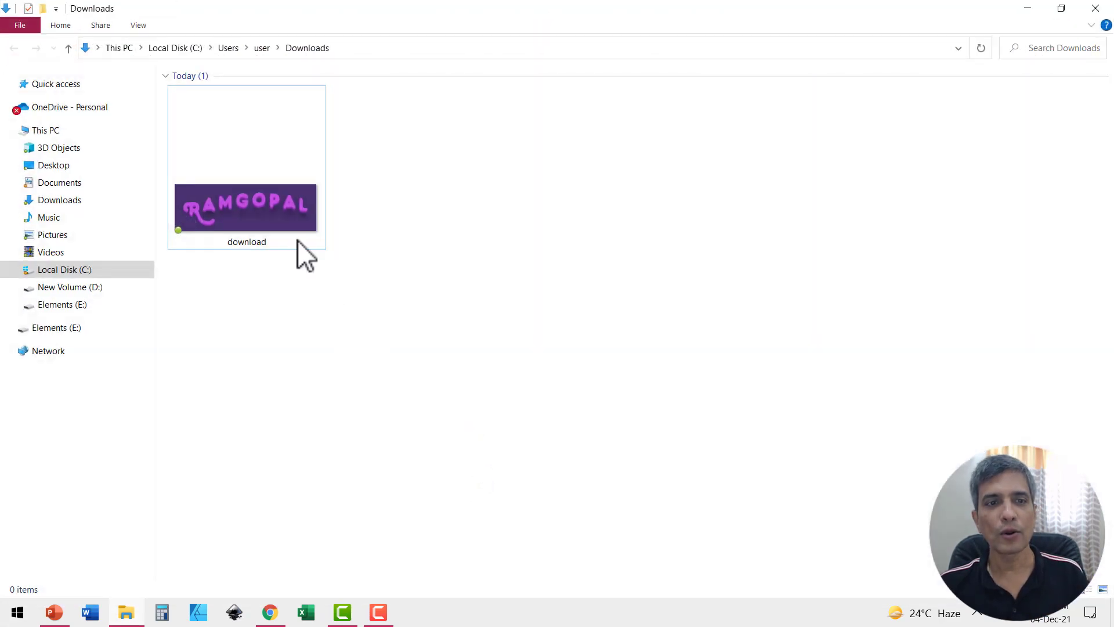
right_click(290, 213)
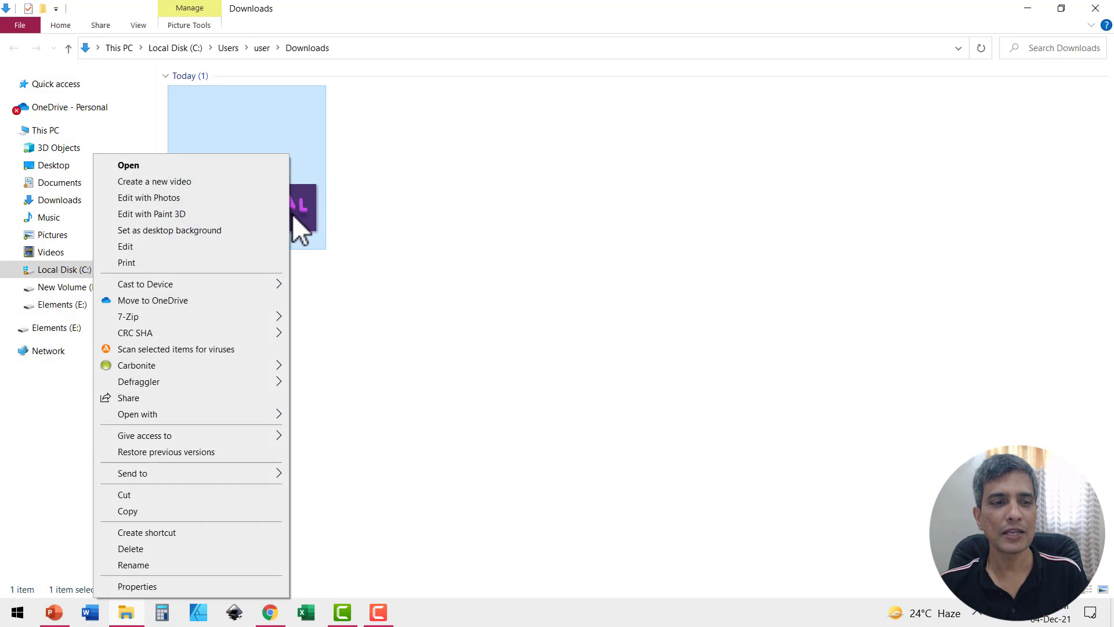
left_click(147, 510)
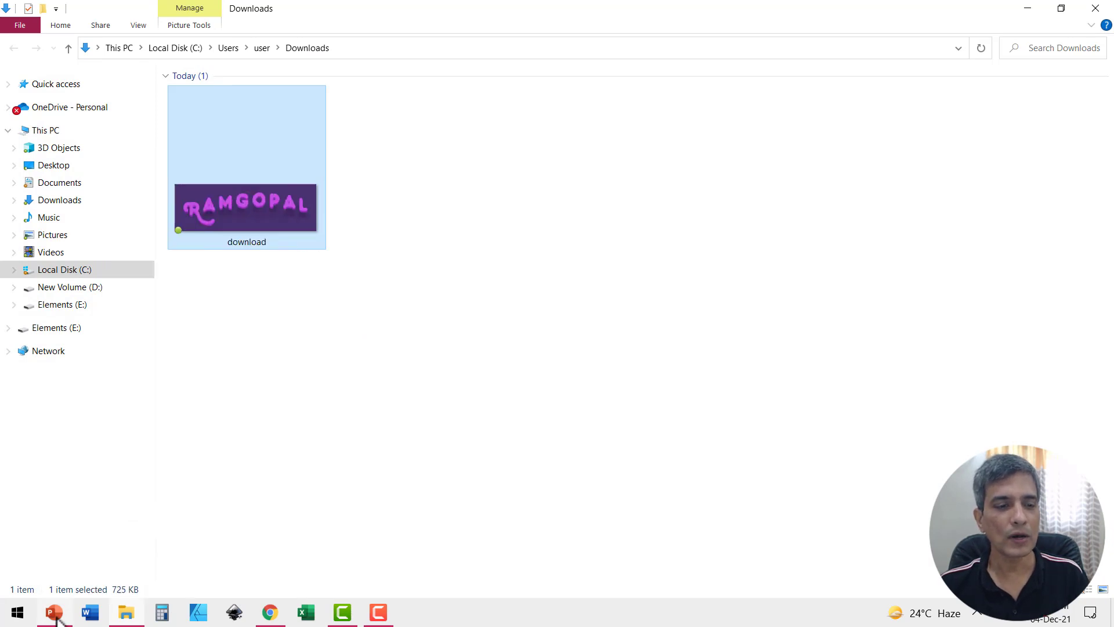
Insert a new slide 7 after slide 6 and paste the bouncing-name GIF onto it
left_click(54, 613)
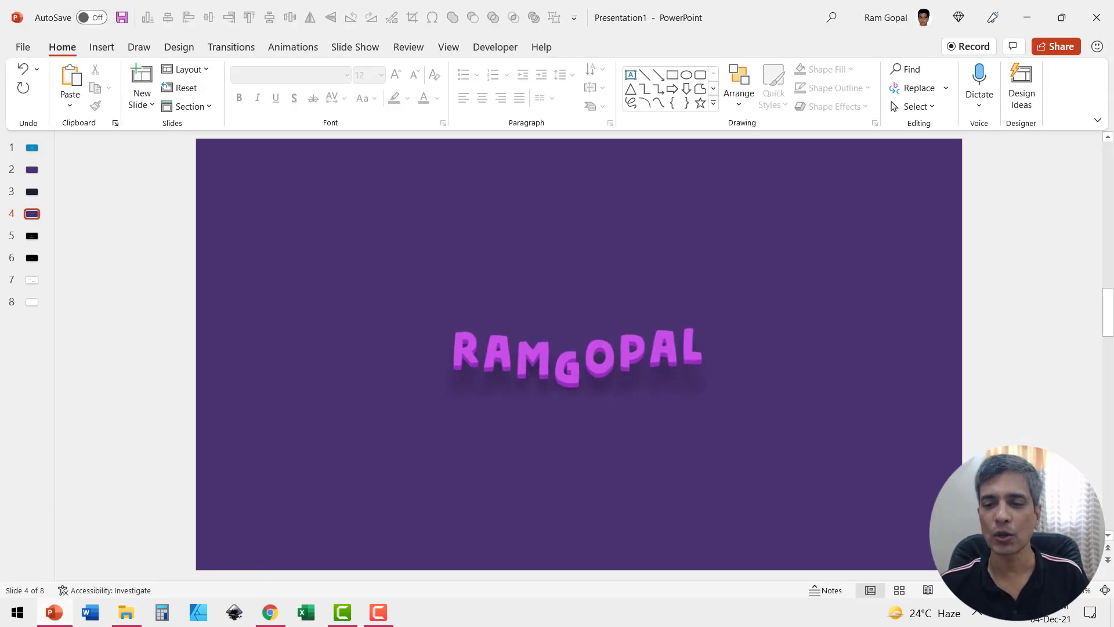
right_click(29, 275)
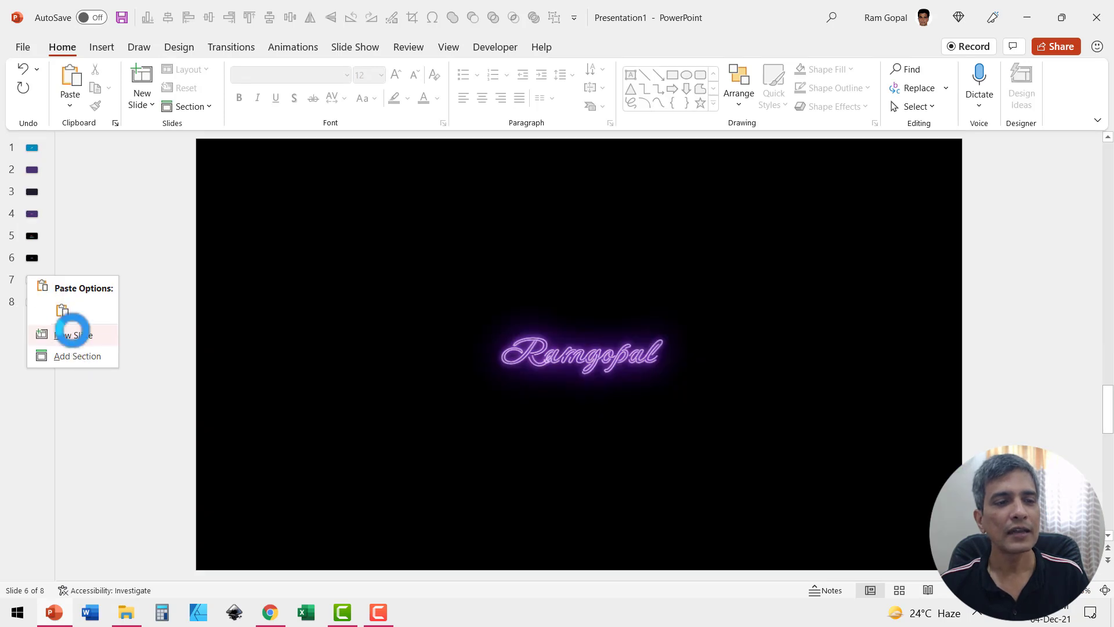
left_click(72, 334)
right_click(365, 295)
left_click(390, 329)
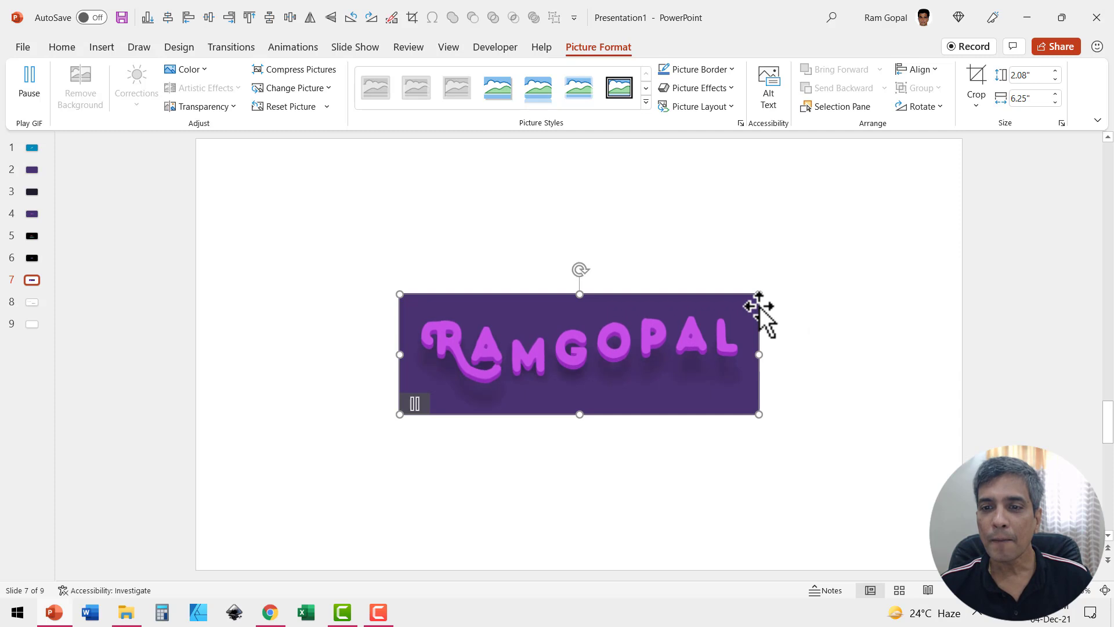
Eyedrop the GIF's dark purple, RGB(73,51,112), as slide 7's solid background fill
right_click(773, 248)
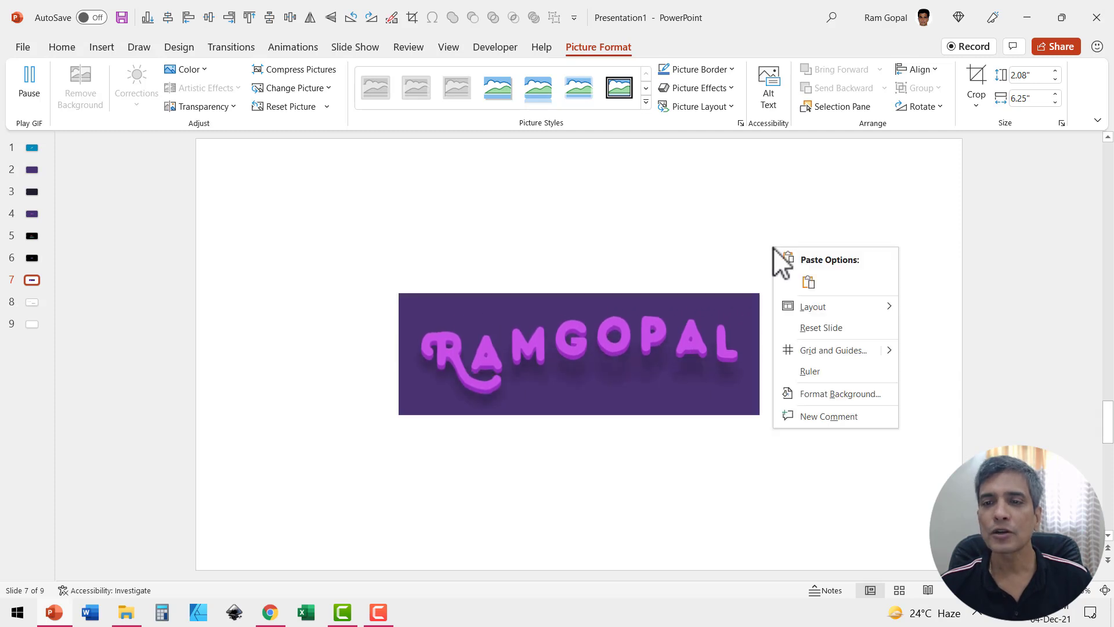
left_click(825, 397)
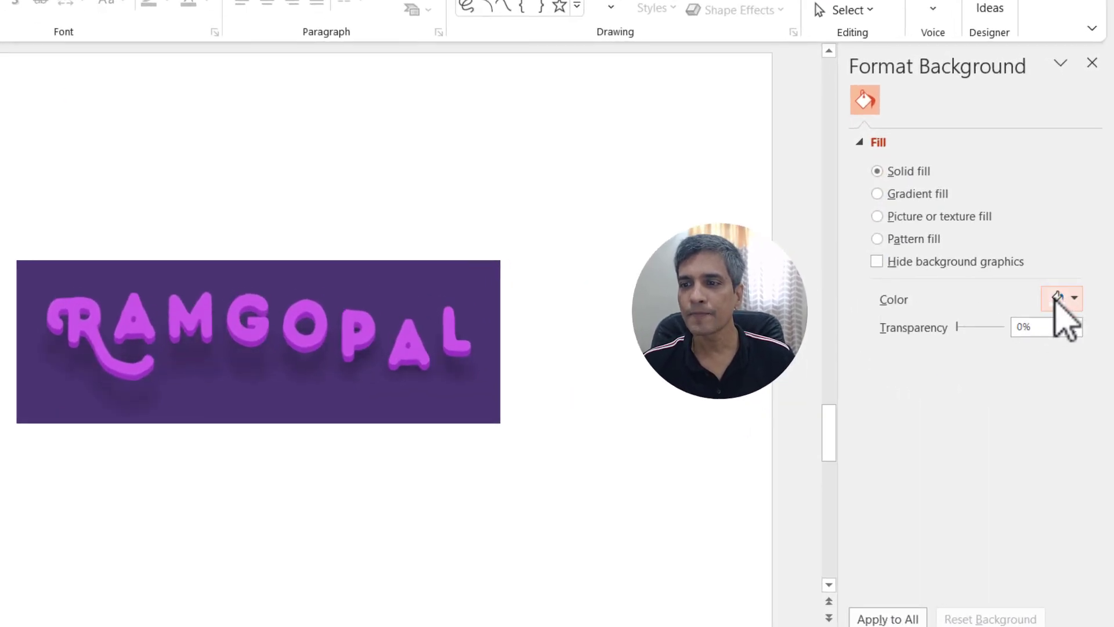
left_click(1072, 322)
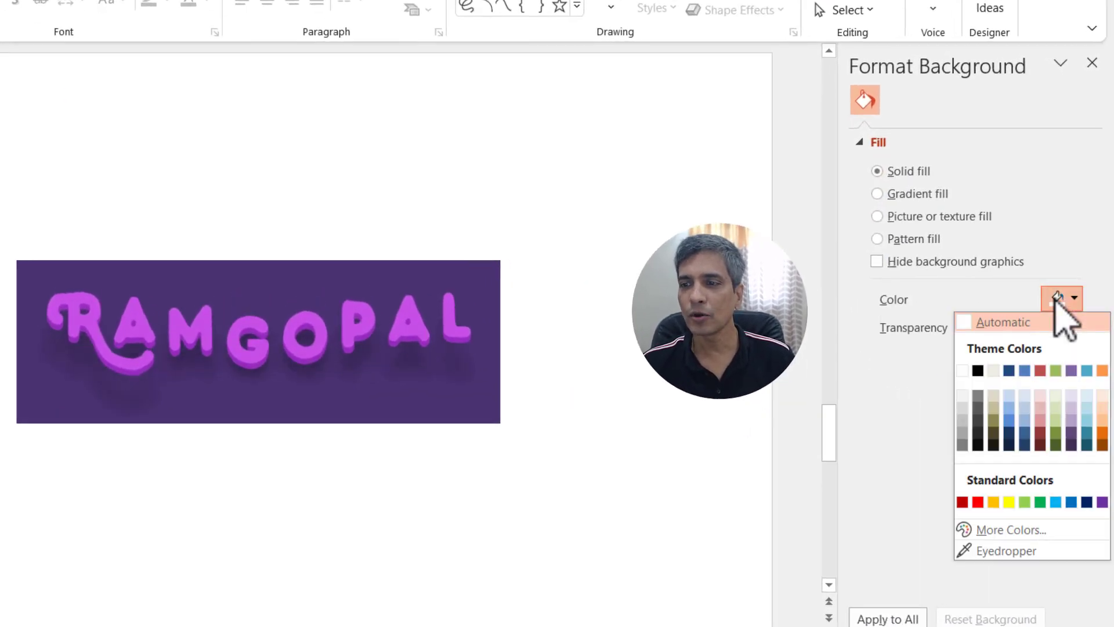
left_click(1012, 550)
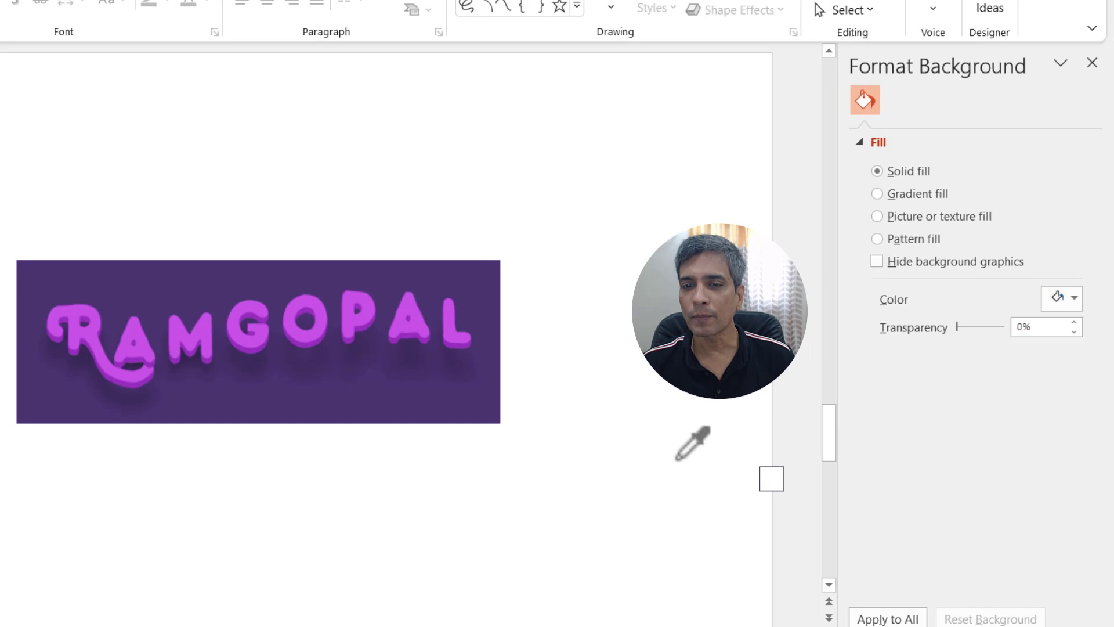
mouse_move(495, 269)
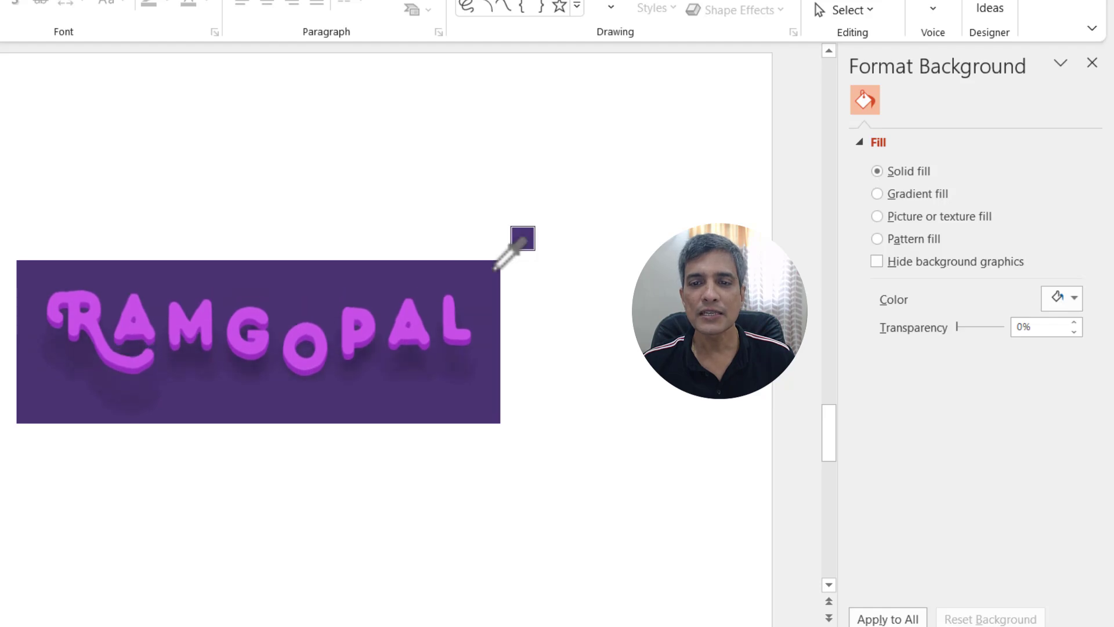
left_click(494, 269)
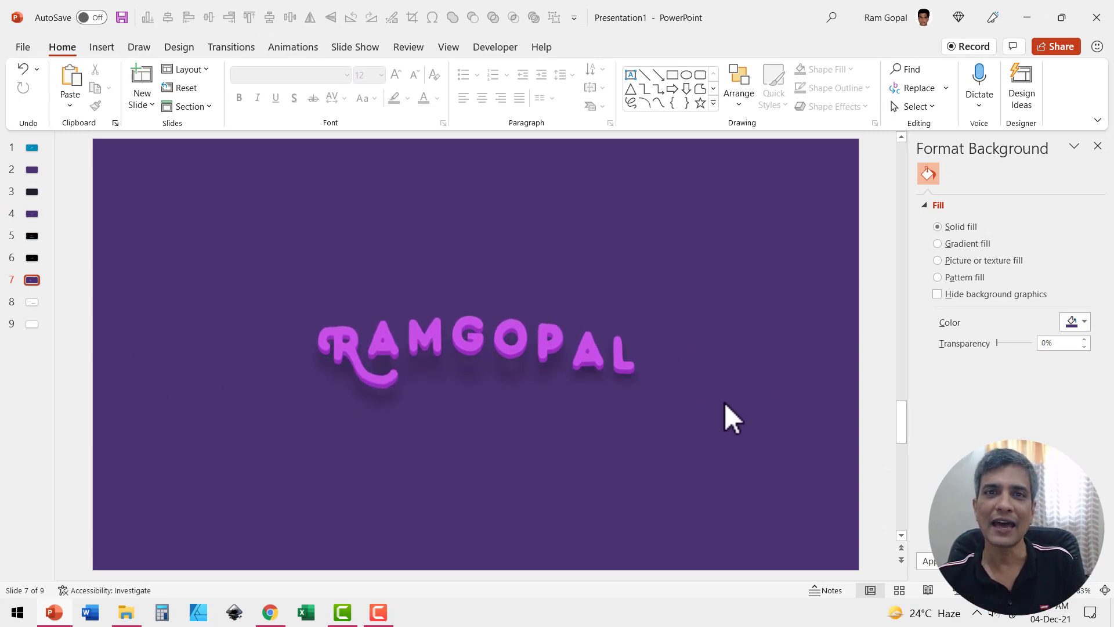
left_click(577, 303)
Move the name GIF to the slide's lower left and apply a Float In entrance animation
left_click_drag(577, 303, 407, 425)
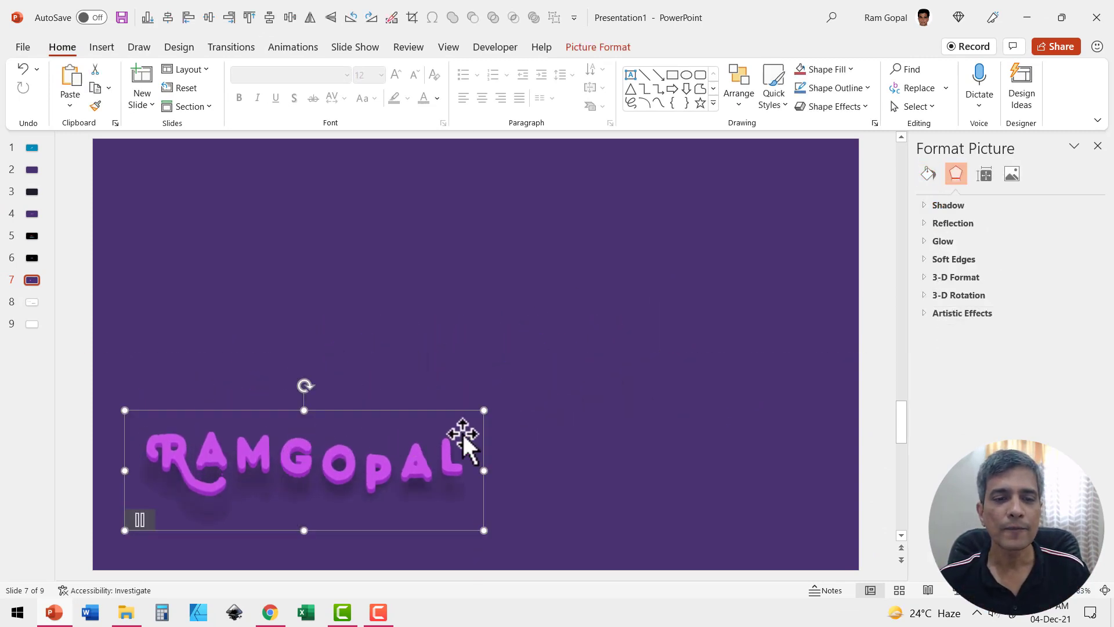
left_click(295, 47)
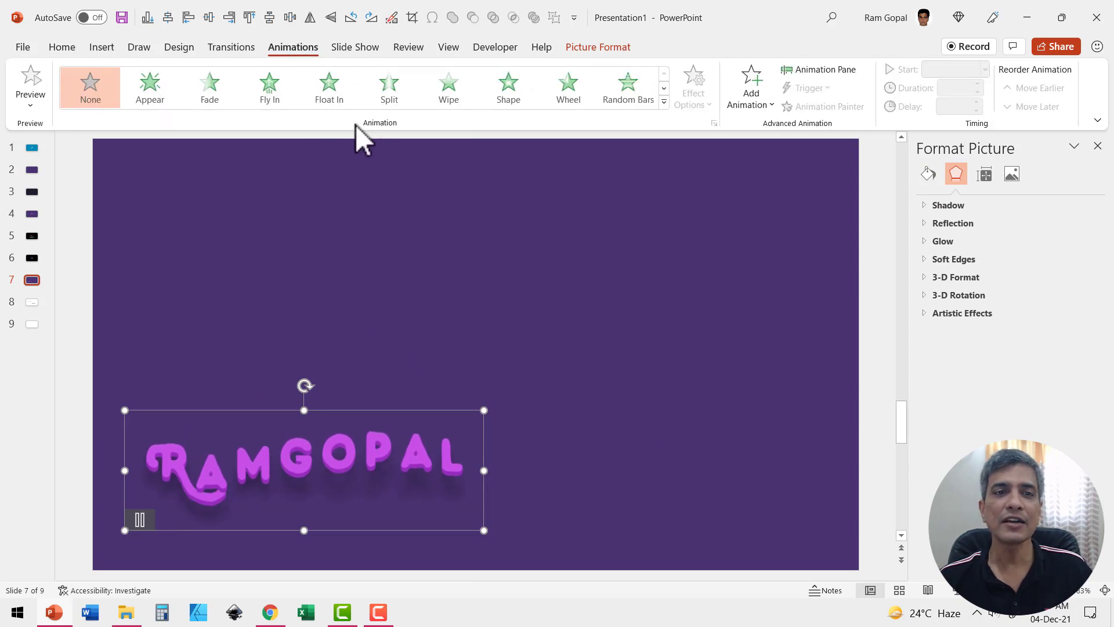
left_click(329, 87)
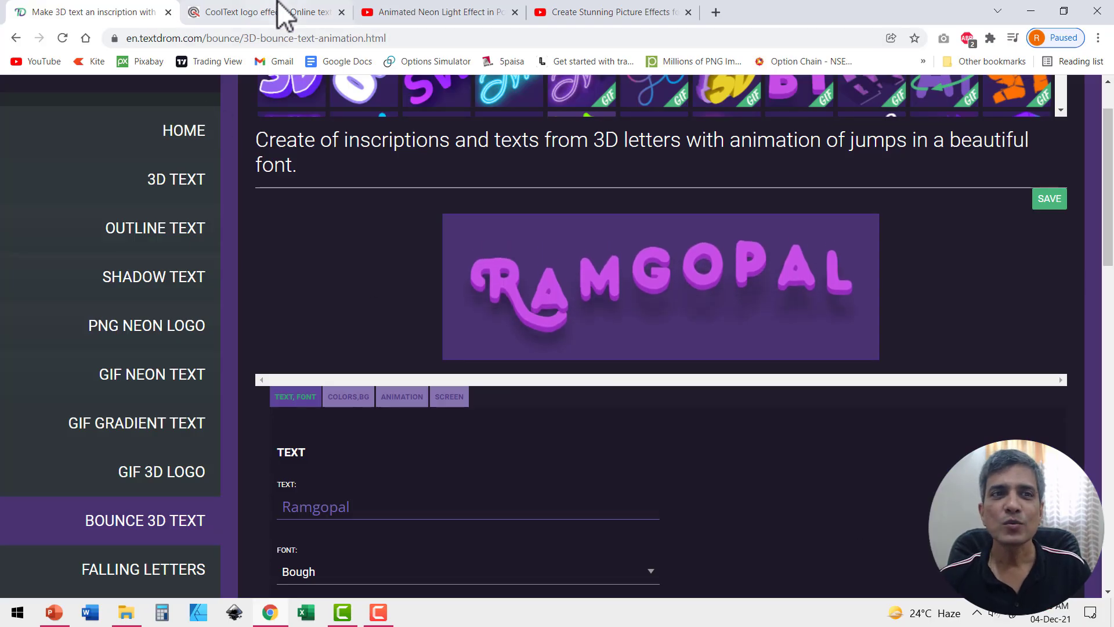
key("ctrl+Tab")
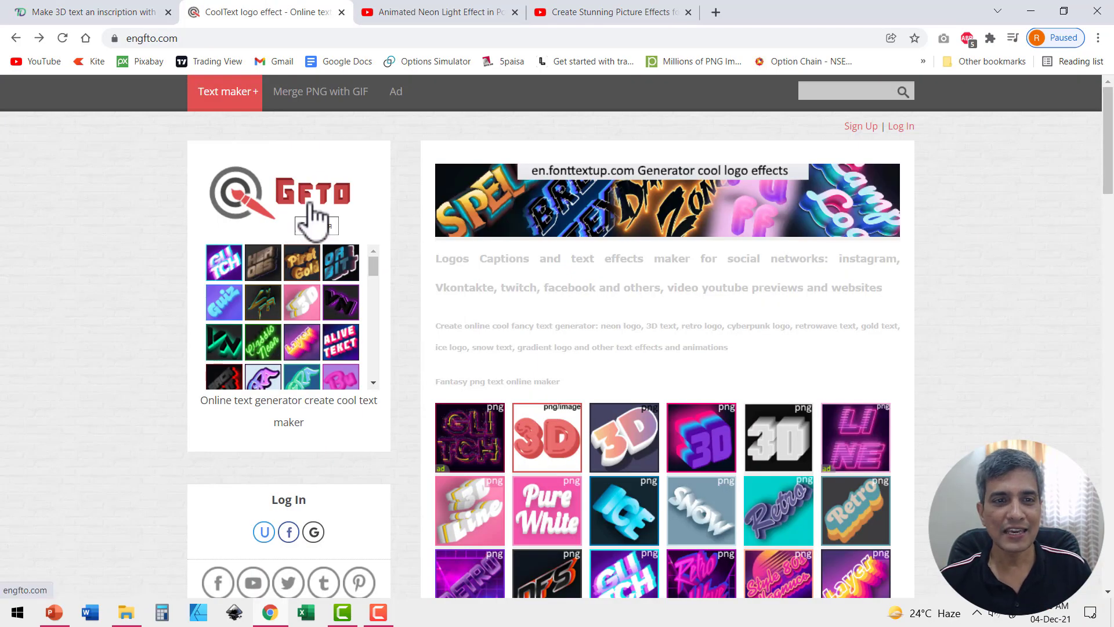
Go to engfto's Gif animated text maker from the Text maker+ menu
left_click(246, 91)
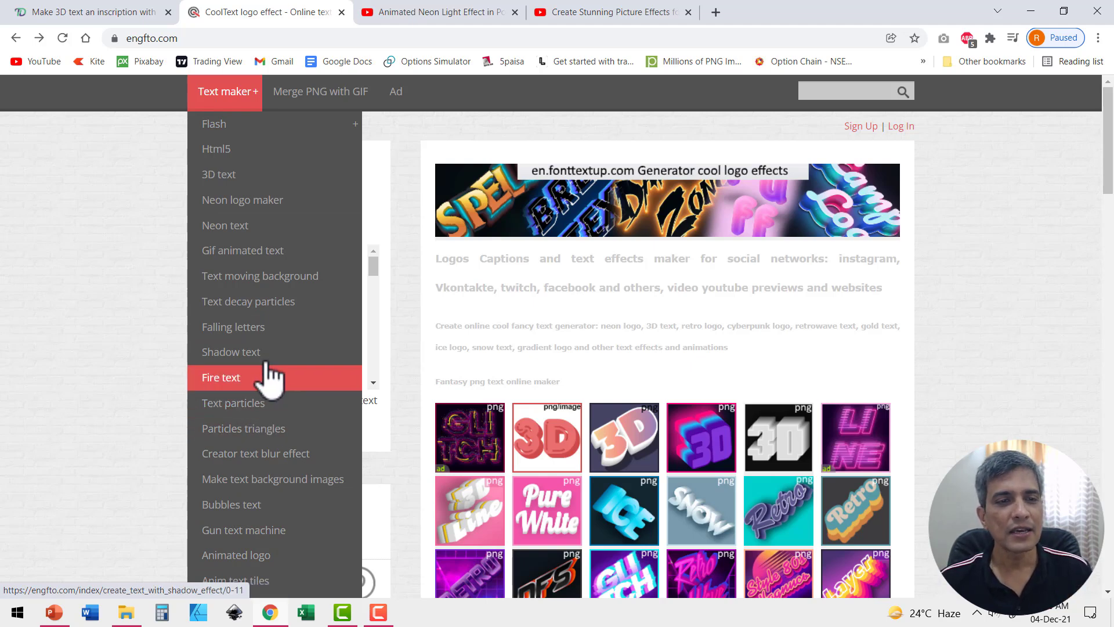
left_click(277, 253)
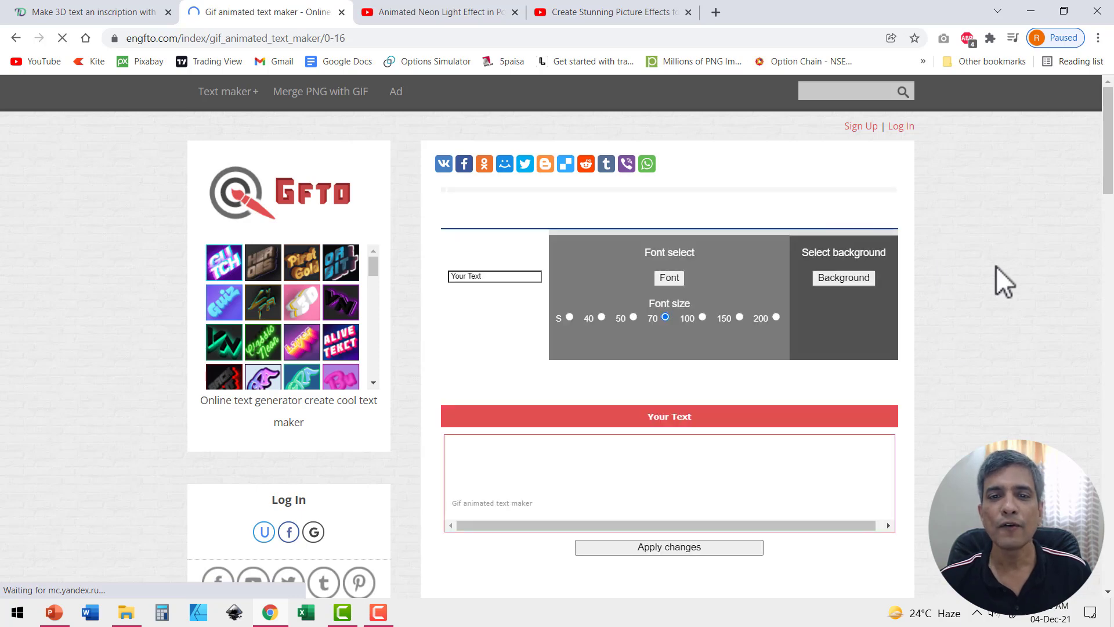
Replace the purple glitter with a black-and-white burst animated background
scroll(984, 294, "down", 3)
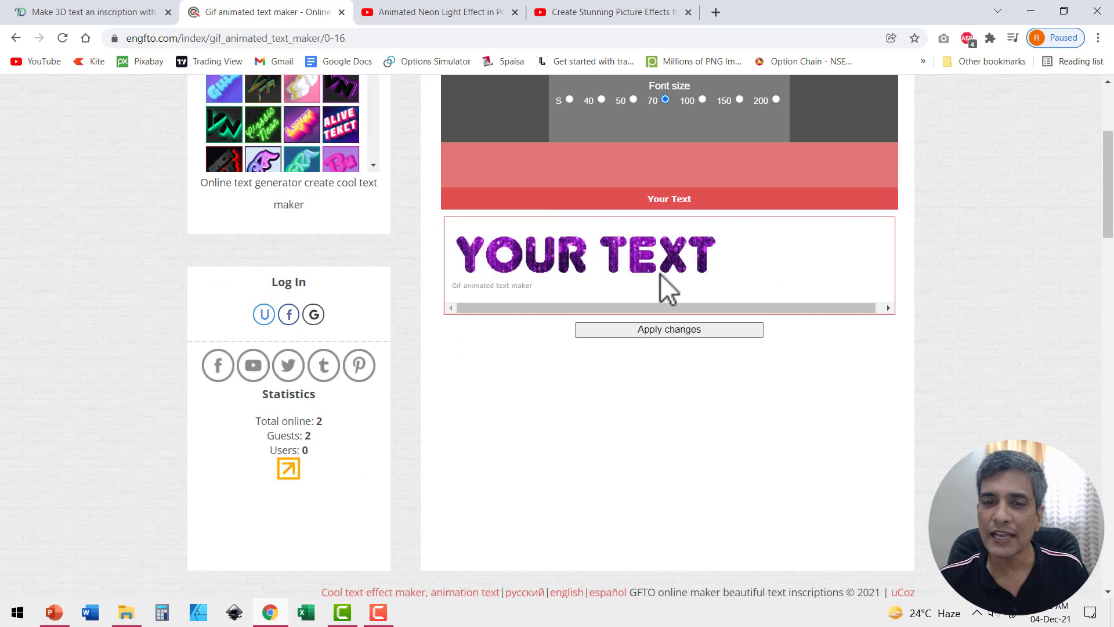
scroll(661, 273, "up", 2)
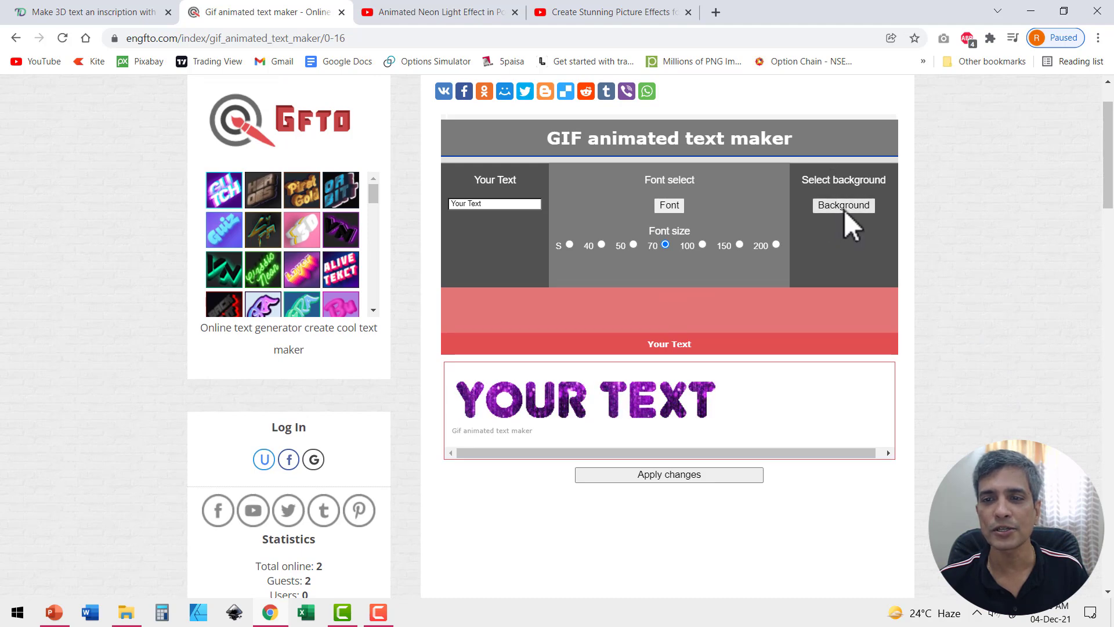
left_click(844, 209)
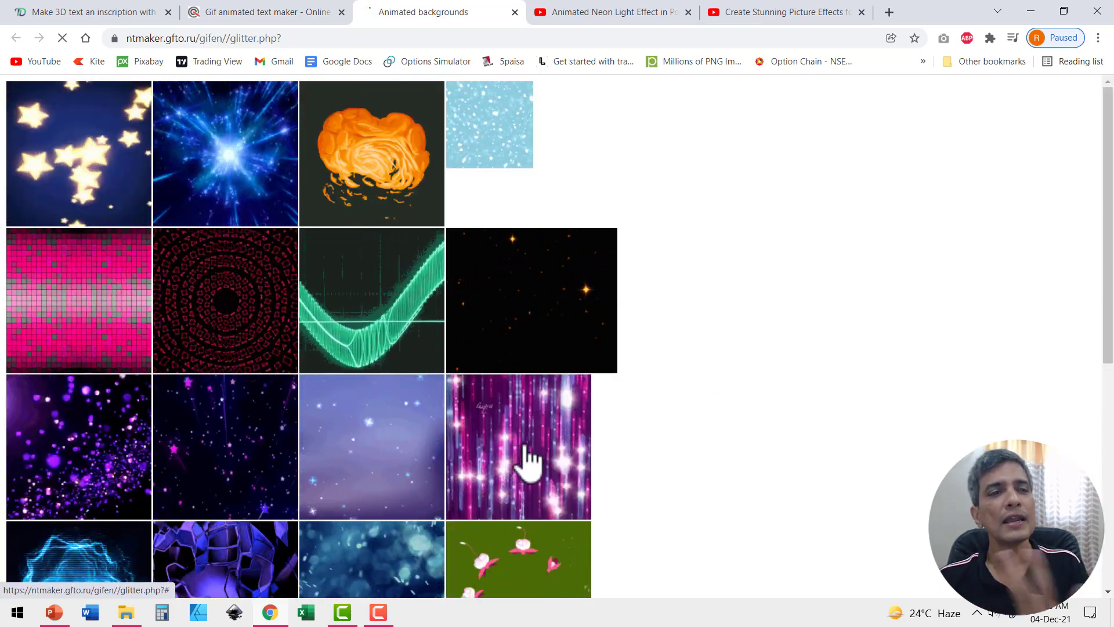
scroll(531, 450, "down", 3)
scroll(540, 401, "down", 3)
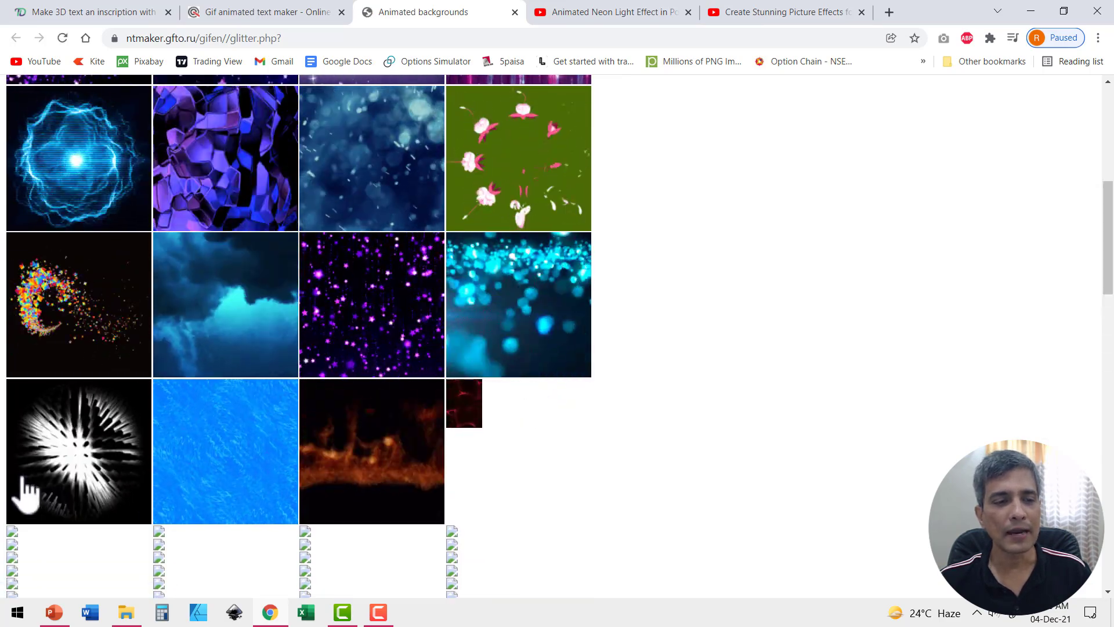
key("ctrl+w")
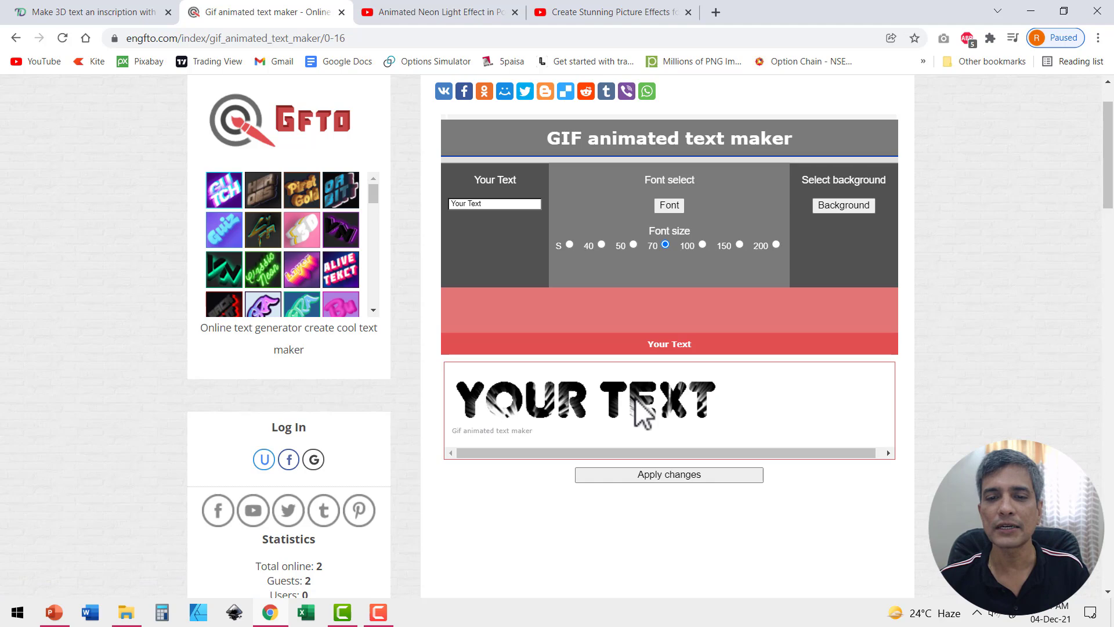
Replace the sample text with the presenter's name and refresh the preview
left_click(487, 204)
type("R")
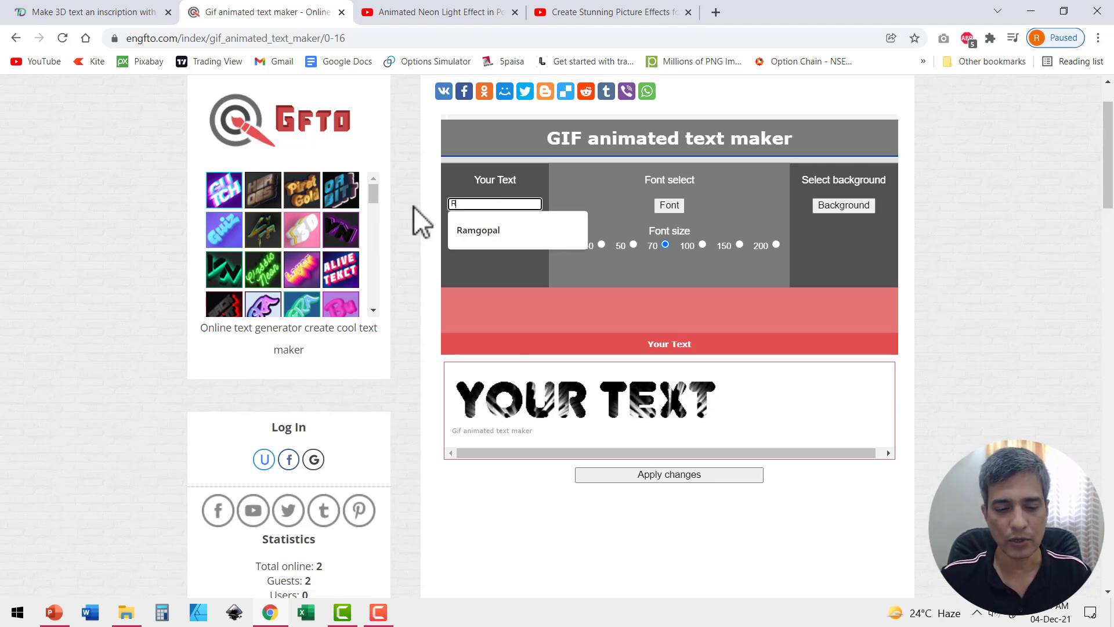
type("amgopal")
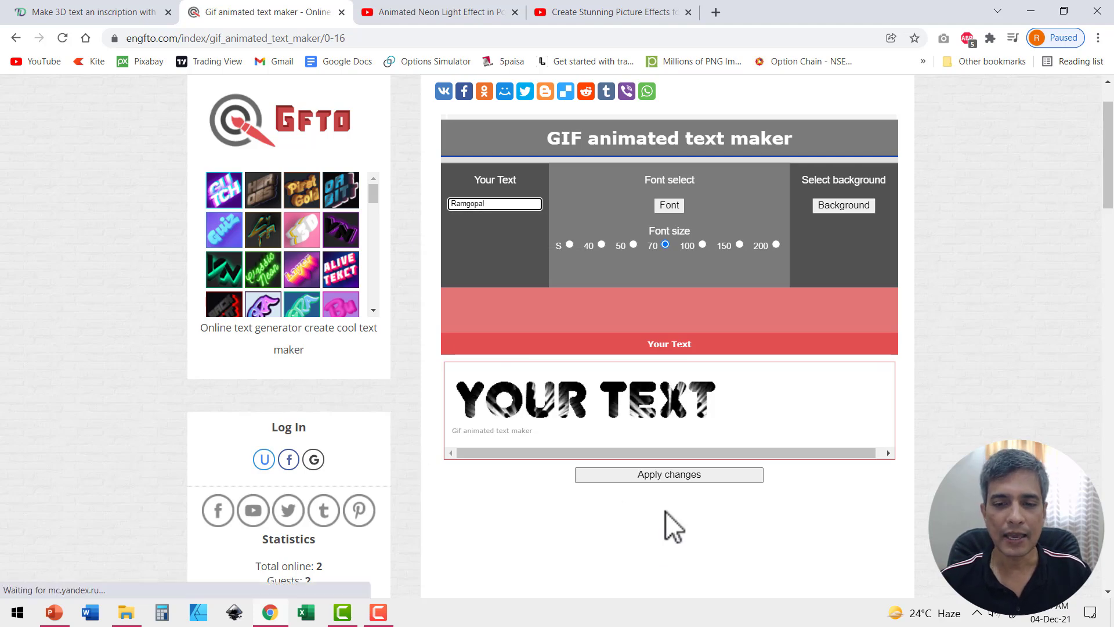
left_click(681, 480)
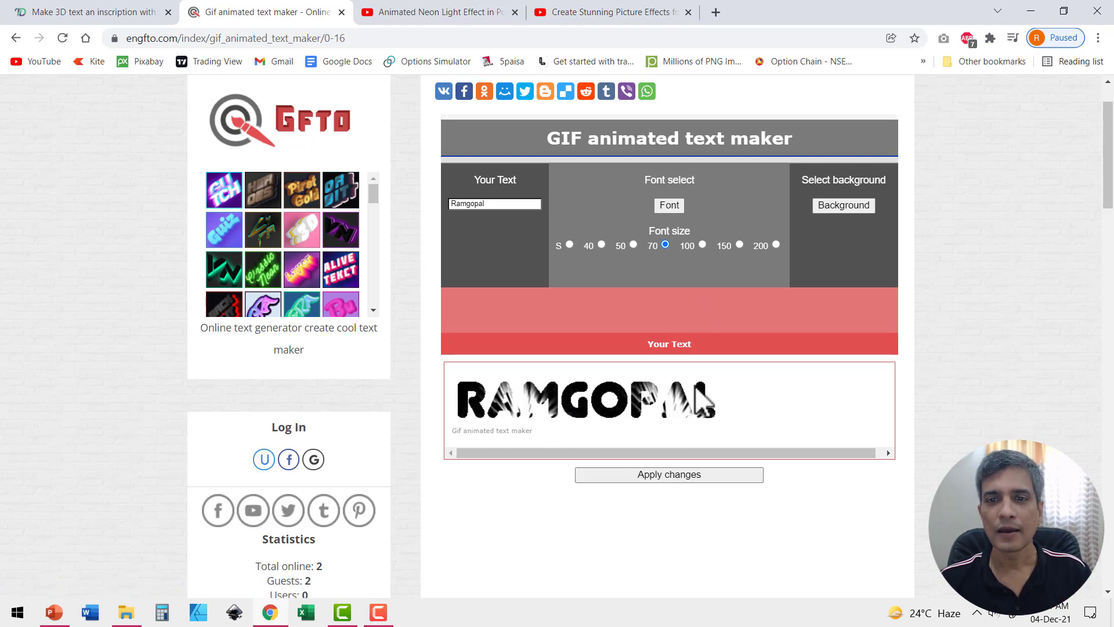
Switch the text to a bold dotted-outline bubble font and apply it
left_click(671, 207)
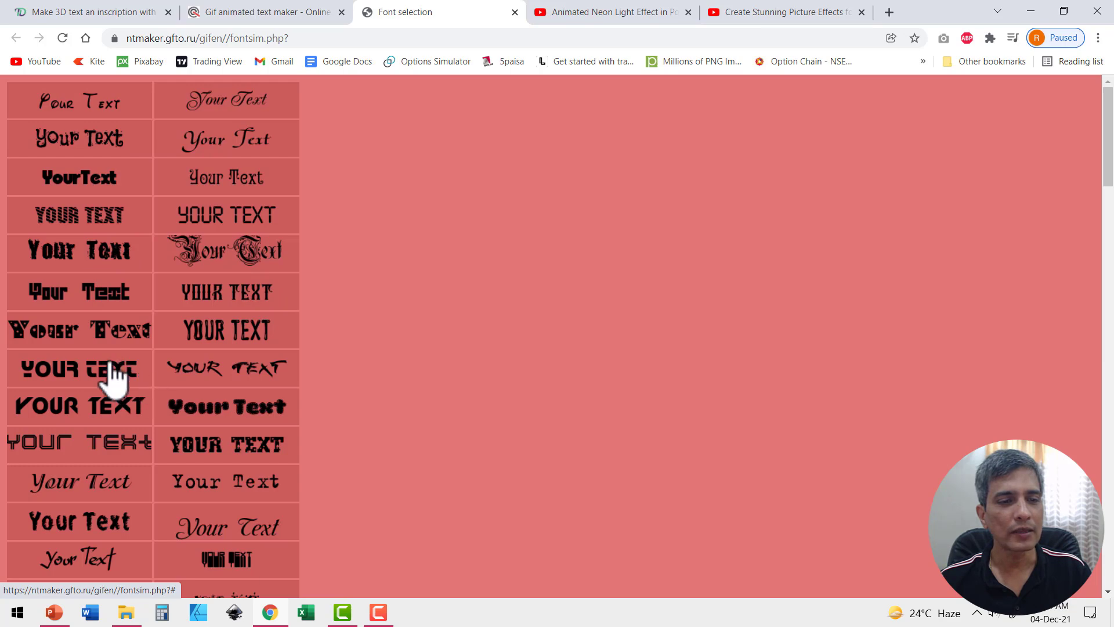
left_click(212, 409)
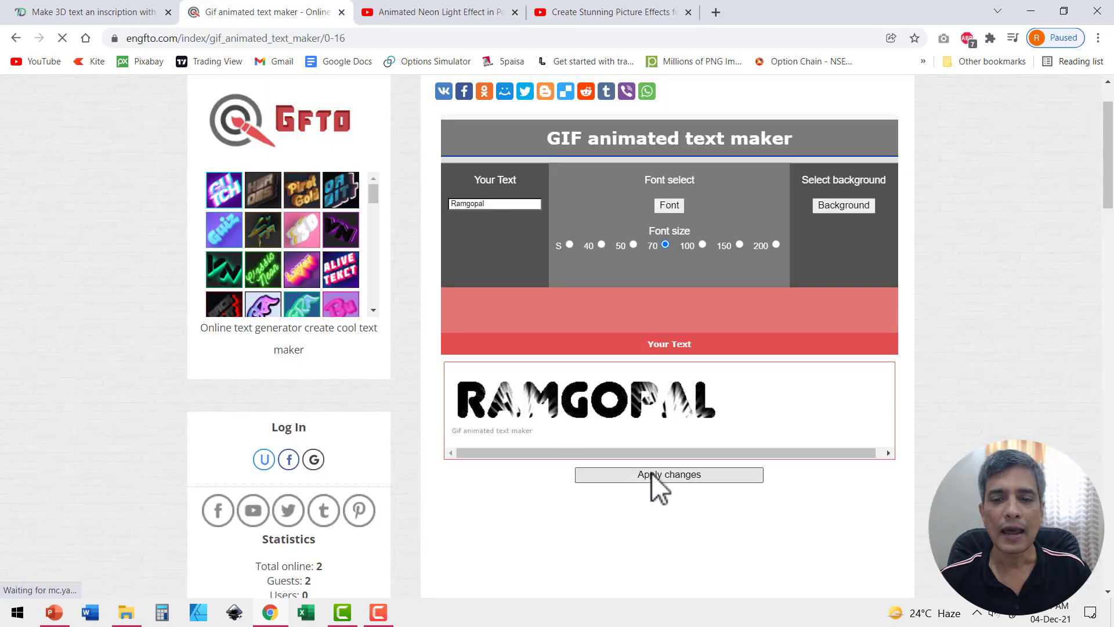
left_click(630, 473)
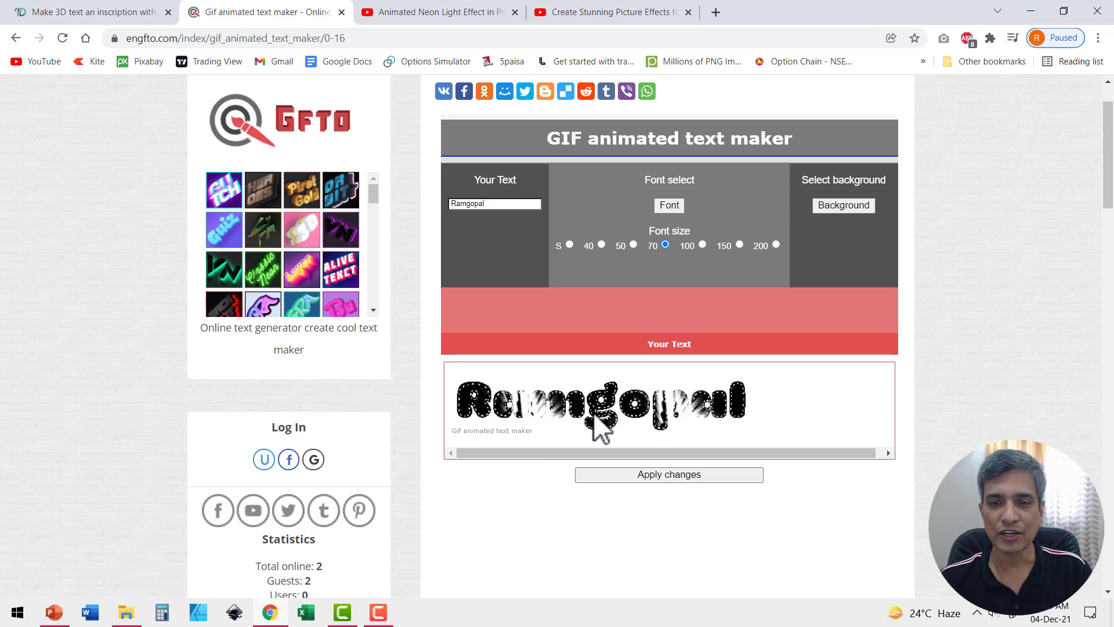
Save the animated preview to Downloads as Fancy.gif, then copy that file
right_click(712, 383)
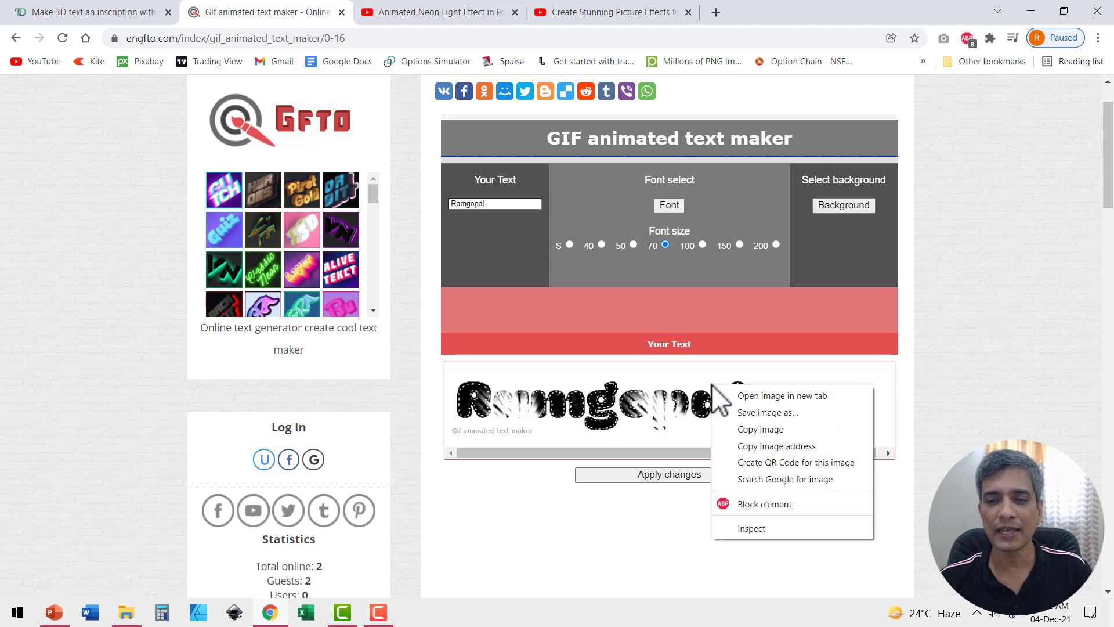
left_click(775, 414)
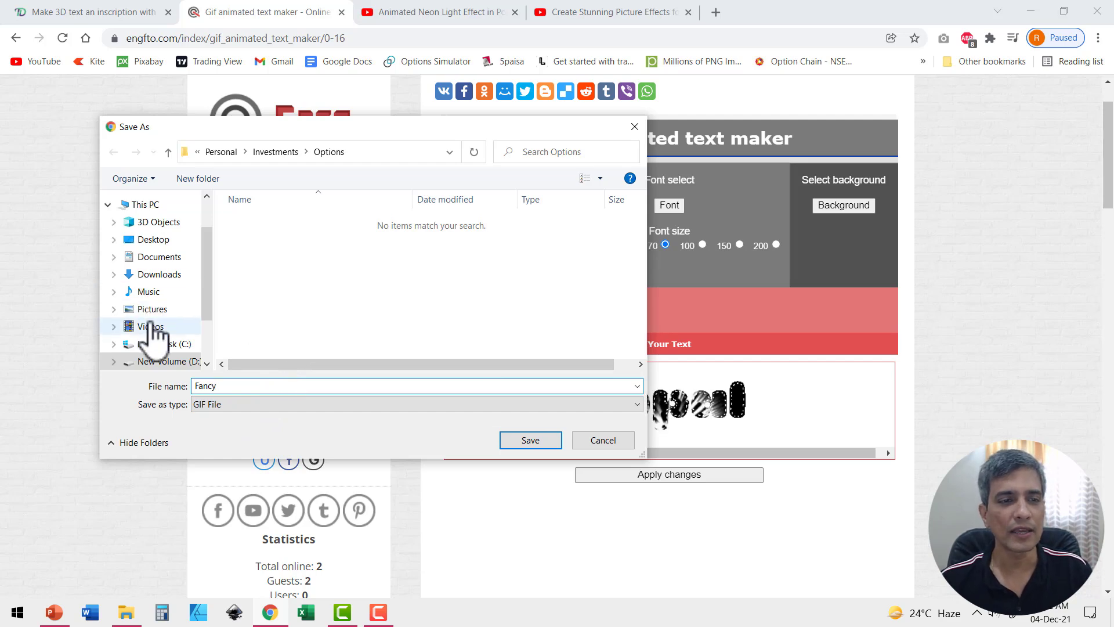
left_click(169, 276)
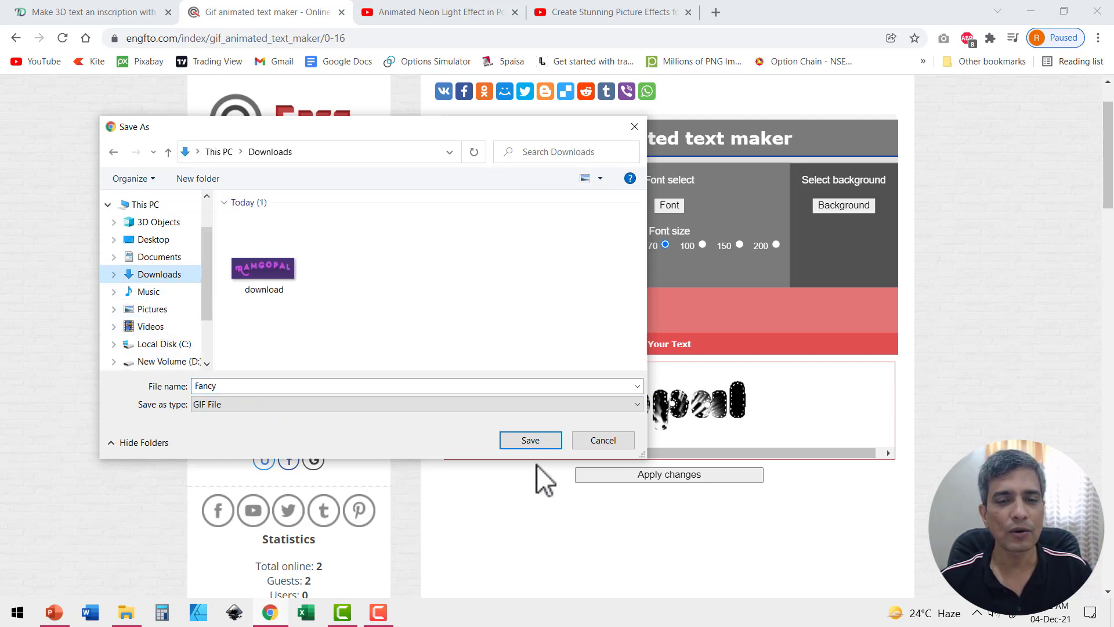
left_click(530, 440)
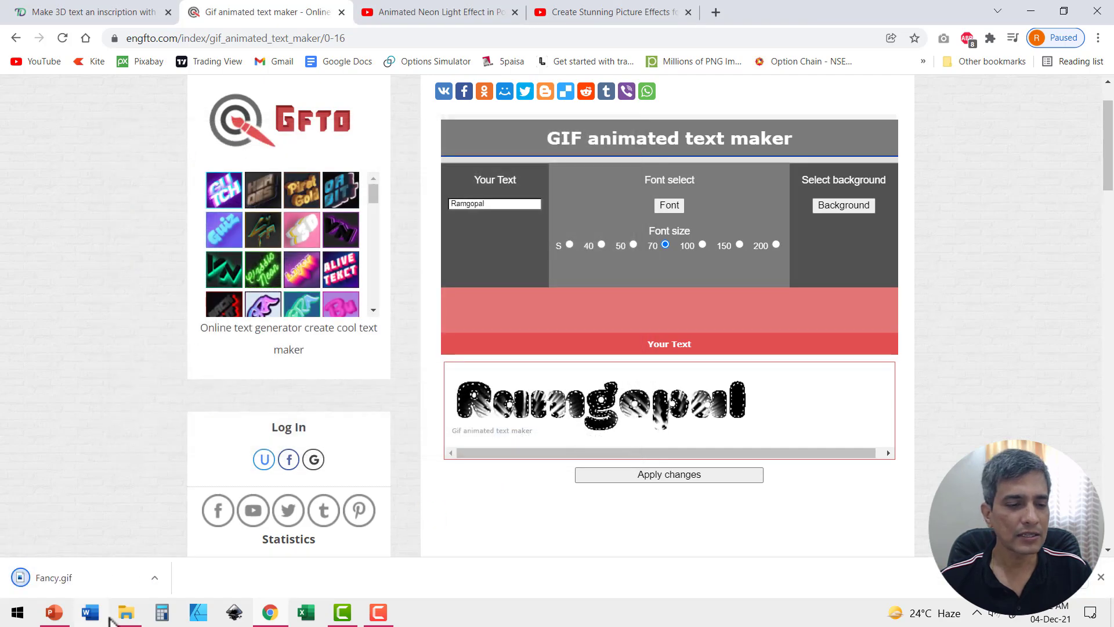
left_click(131, 613)
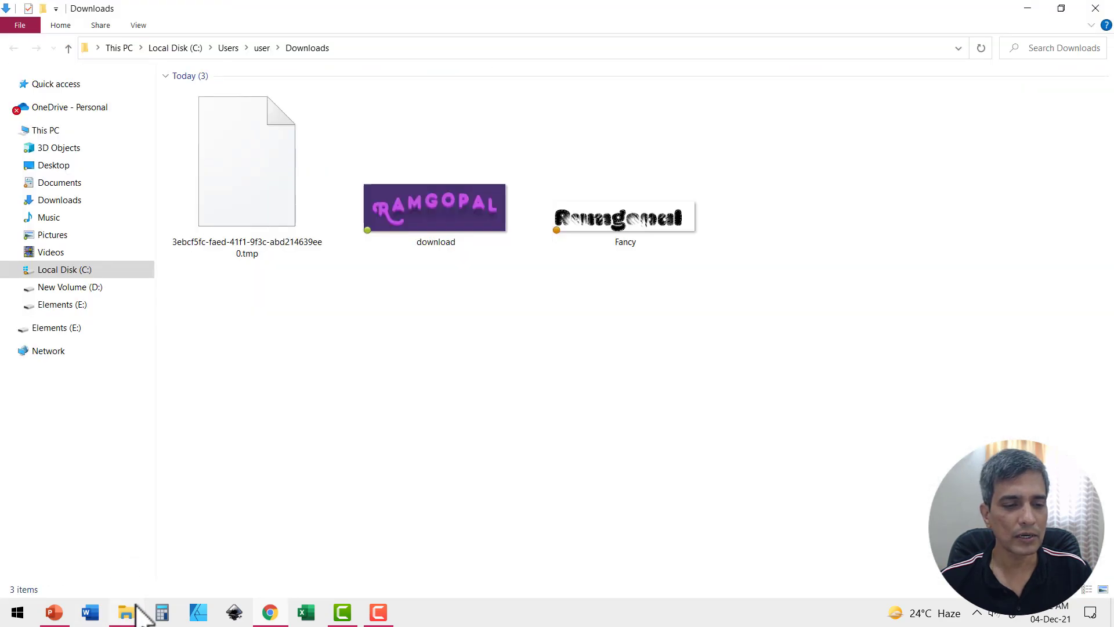
right_click(609, 215)
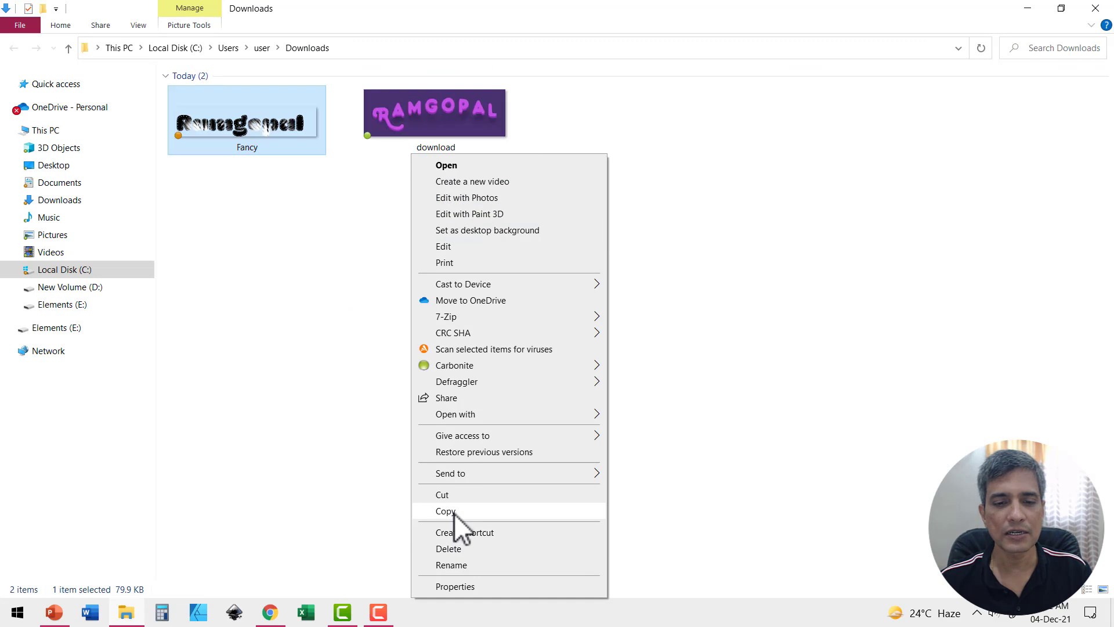
left_click(448, 512)
Add a blank slide 8 after slide 7 and paste Fancy.gif onto it
left_click(58, 614)
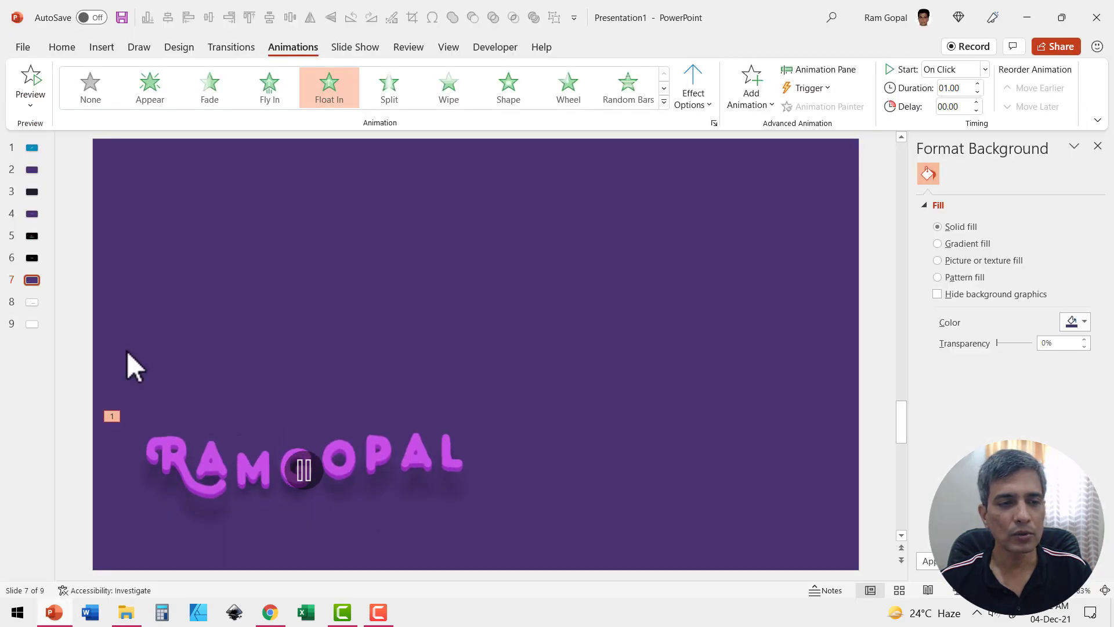
right_click(37, 289)
left_click(72, 348)
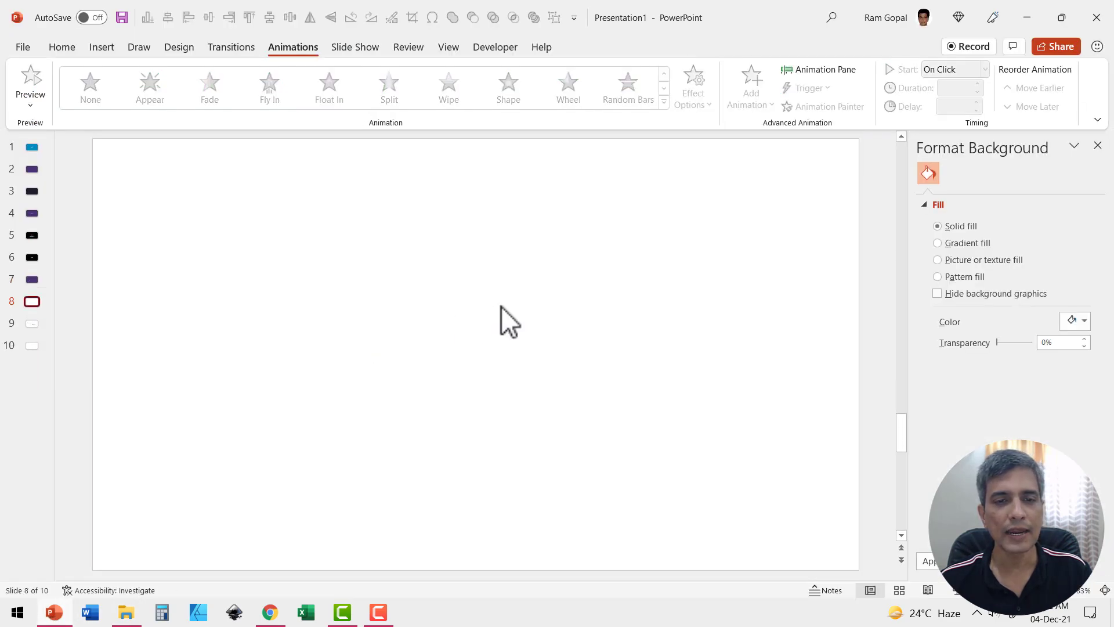
right_click(503, 306)
left_click(524, 343)
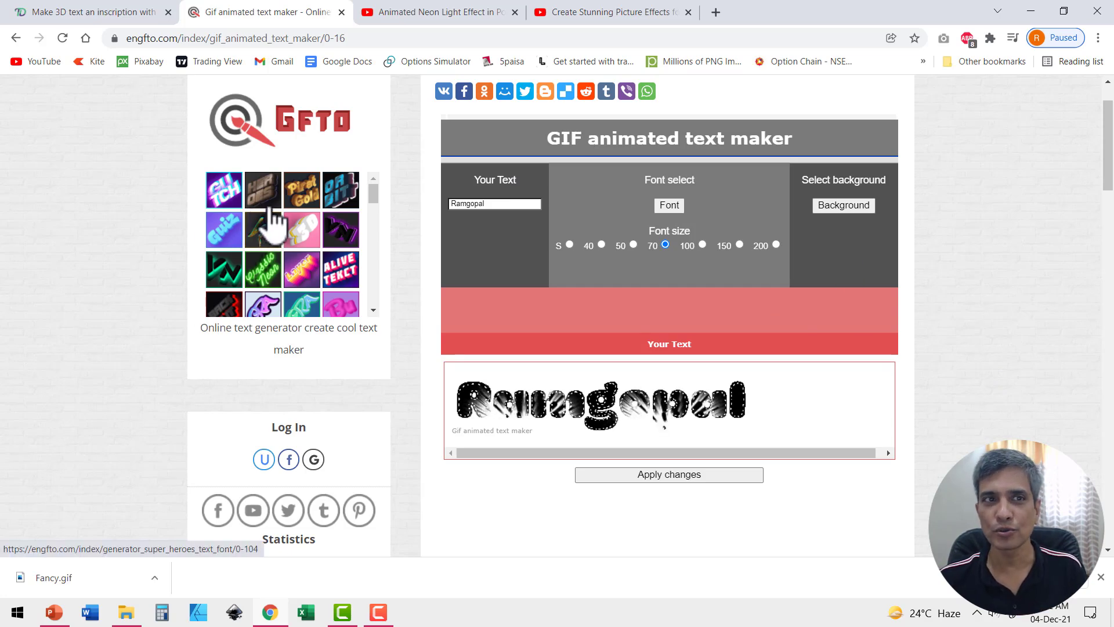
Review the TextDrom bounce 3D text settings, then bring up the 'Animated Neon Light Effect in PowerPoint' video
left_click(75, 14)
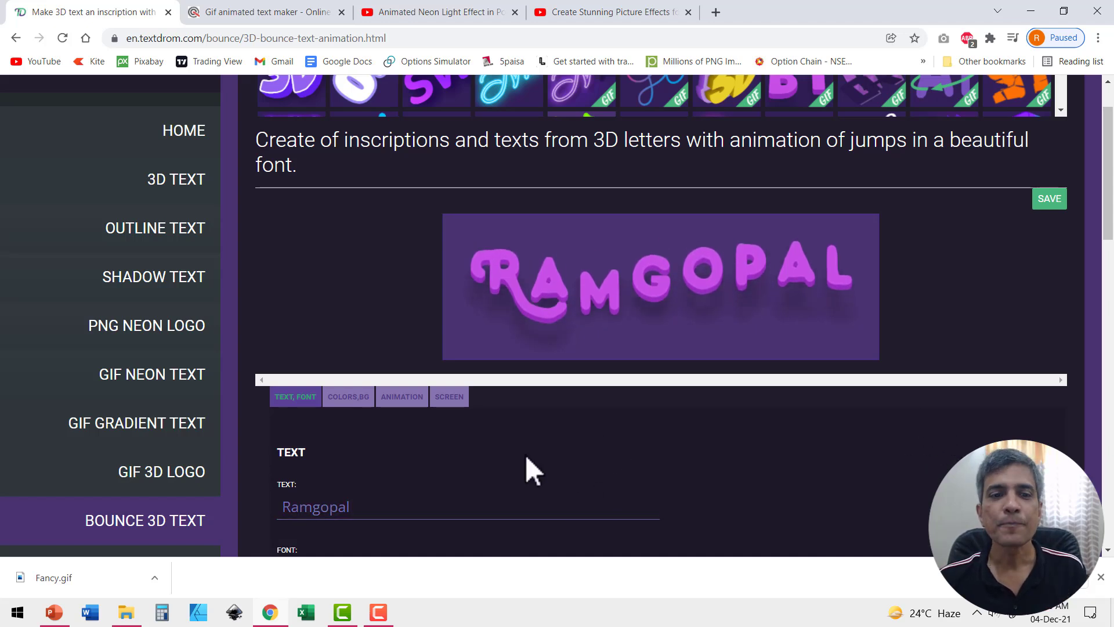
scroll(515, 449, "down", 1)
scroll(515, 450, "down", 3)
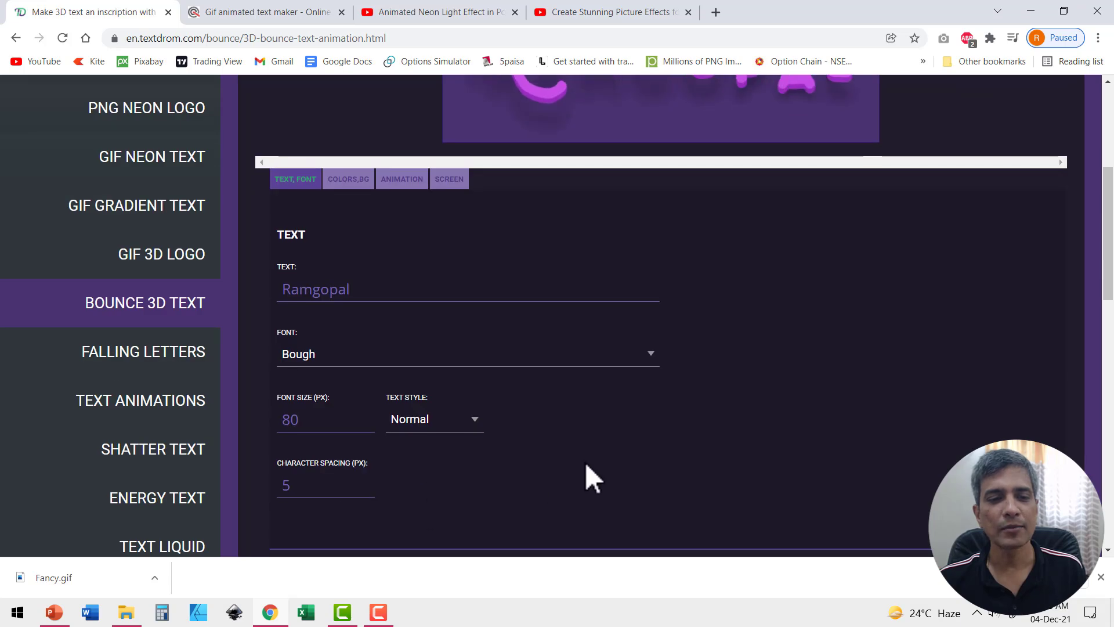
scroll(713, 447, "up", 2)
scroll(715, 448, "up", 3)
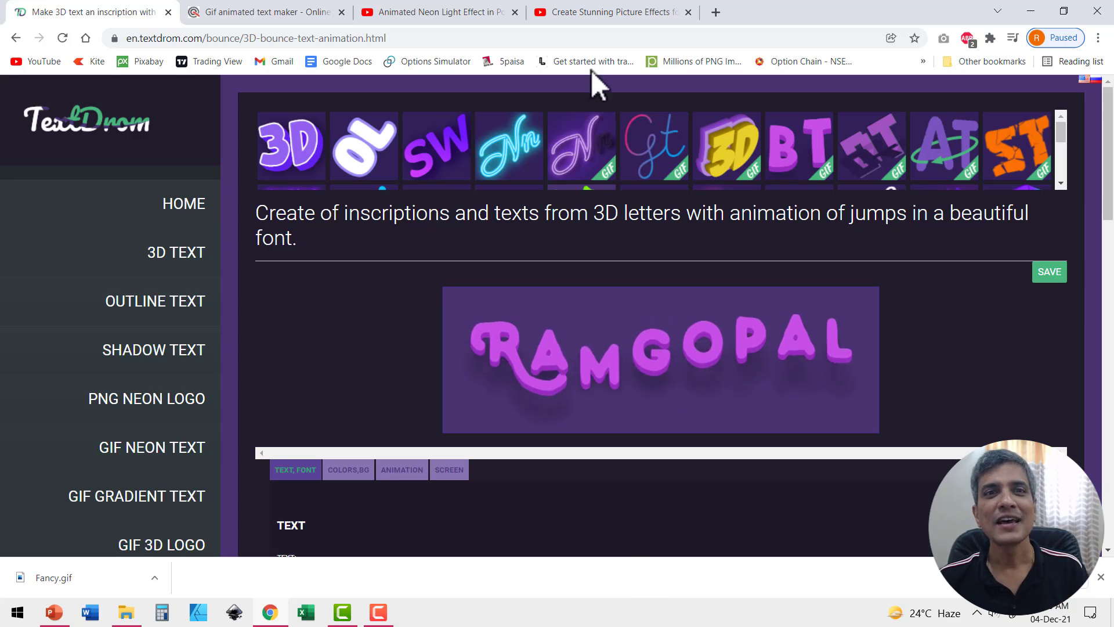
left_click(471, 15)
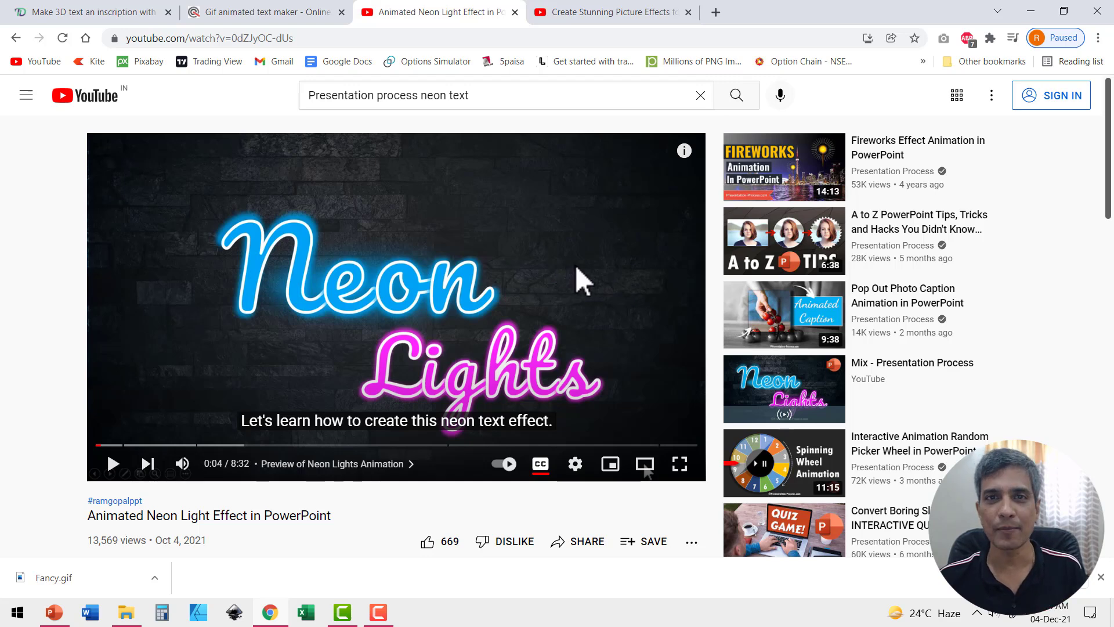
Return to the TextDrom bounce text page, then show the 'Create Stunning Picture Effects for PowerPoint' video
left_click(112, 16)
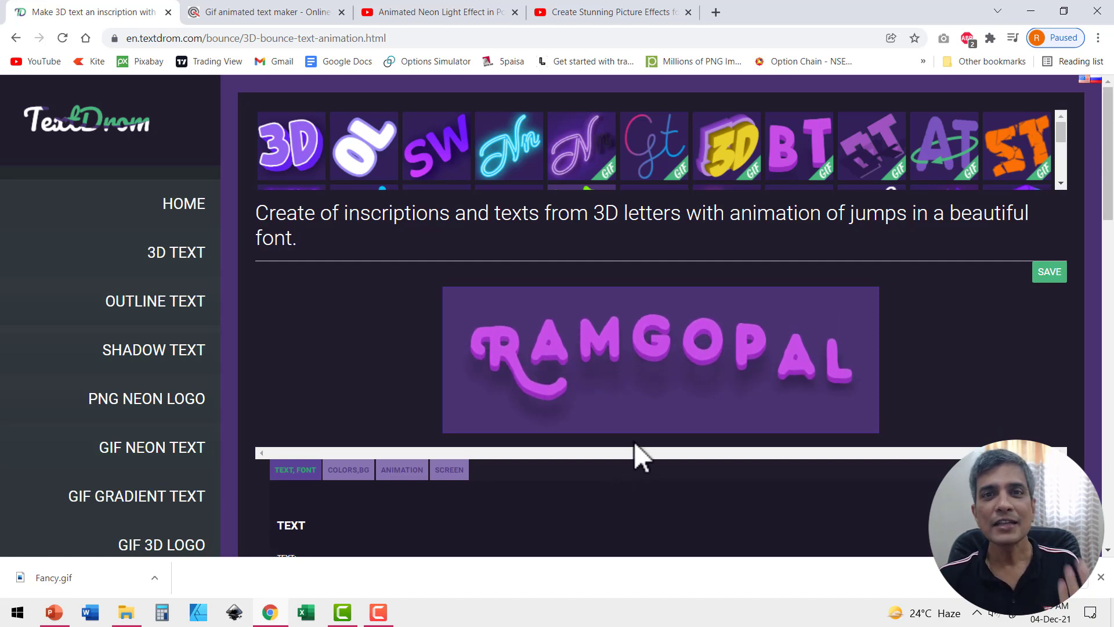
left_click(611, 12)
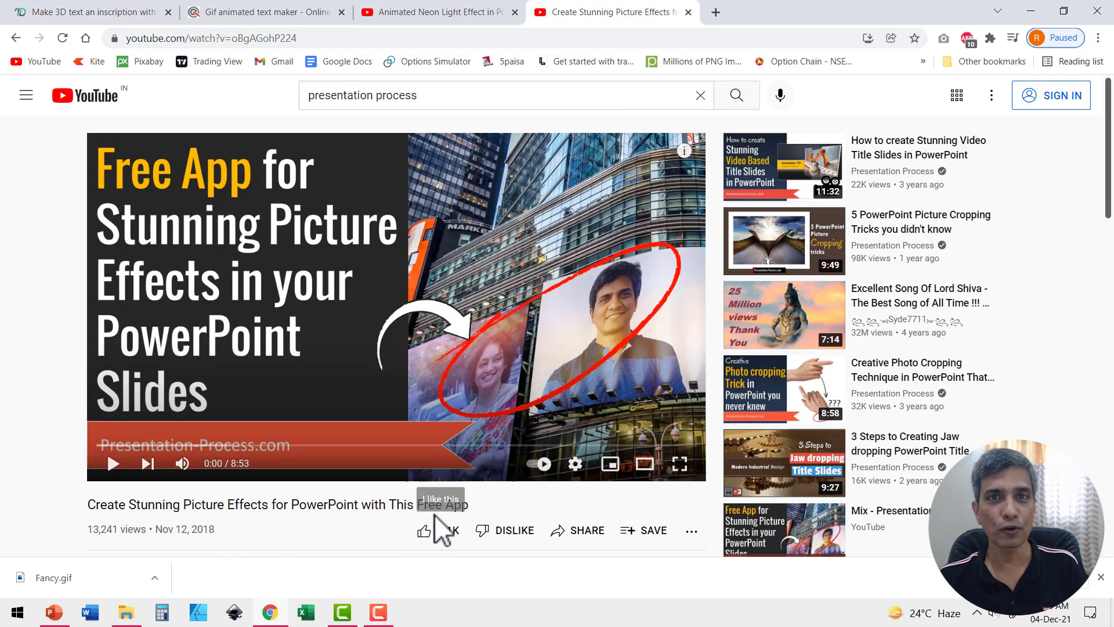